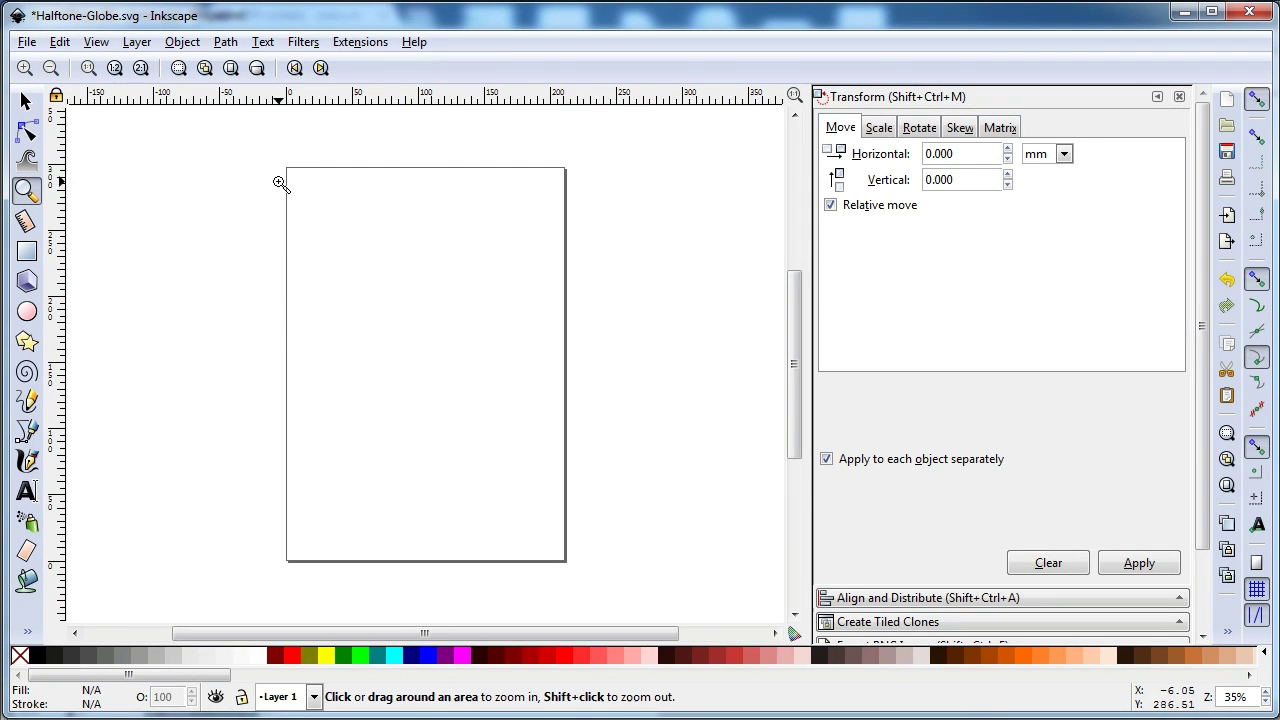
Zoom in on the blank page of Halftone-Globe.svg.
{"action": "left_click_drag", "start_coordinate": [278, 181], "coordinate": [590, 430]}
Draw a large pink circle, about 90.5 mm wide, and move it near the page centre.
{"action": "left_click", "coordinate": [27, 311]}
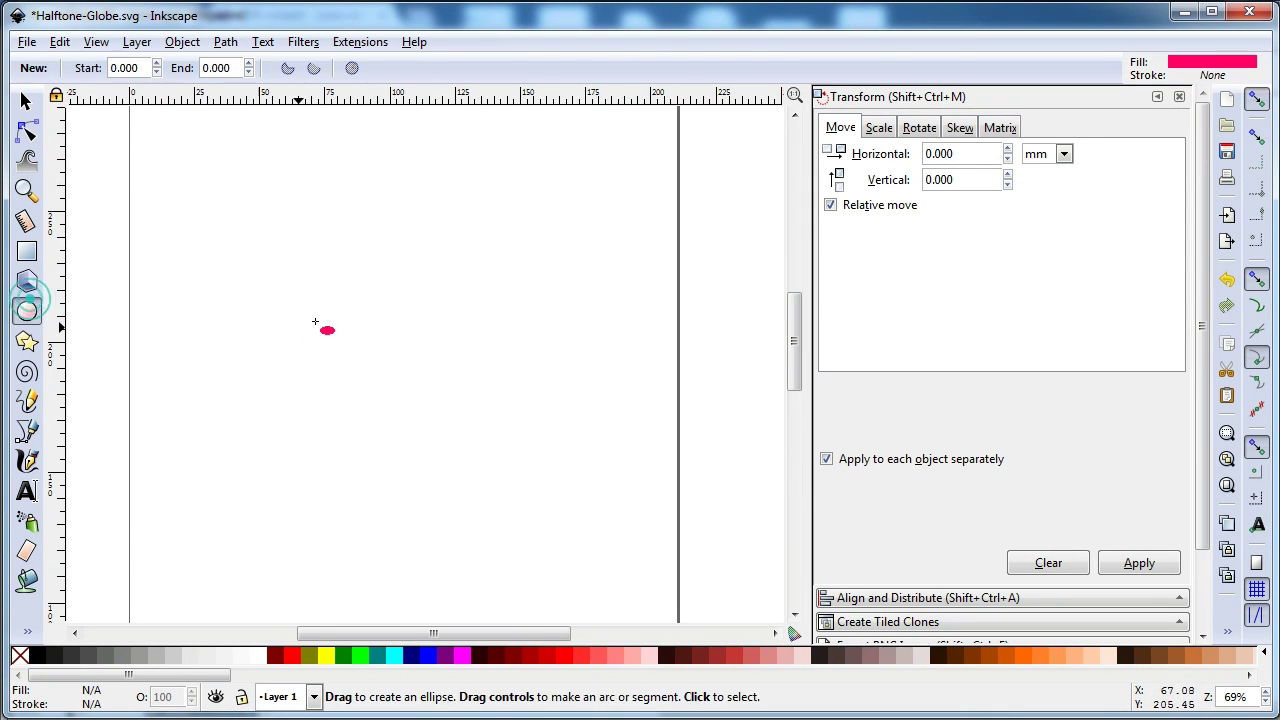
{"action": "left_click_drag", "start_coordinate": [318, 260], "coordinate": [392, 333]}
{"action": "left_click_drag", "start_coordinate": [471, 396], "coordinate": [556, 496]}
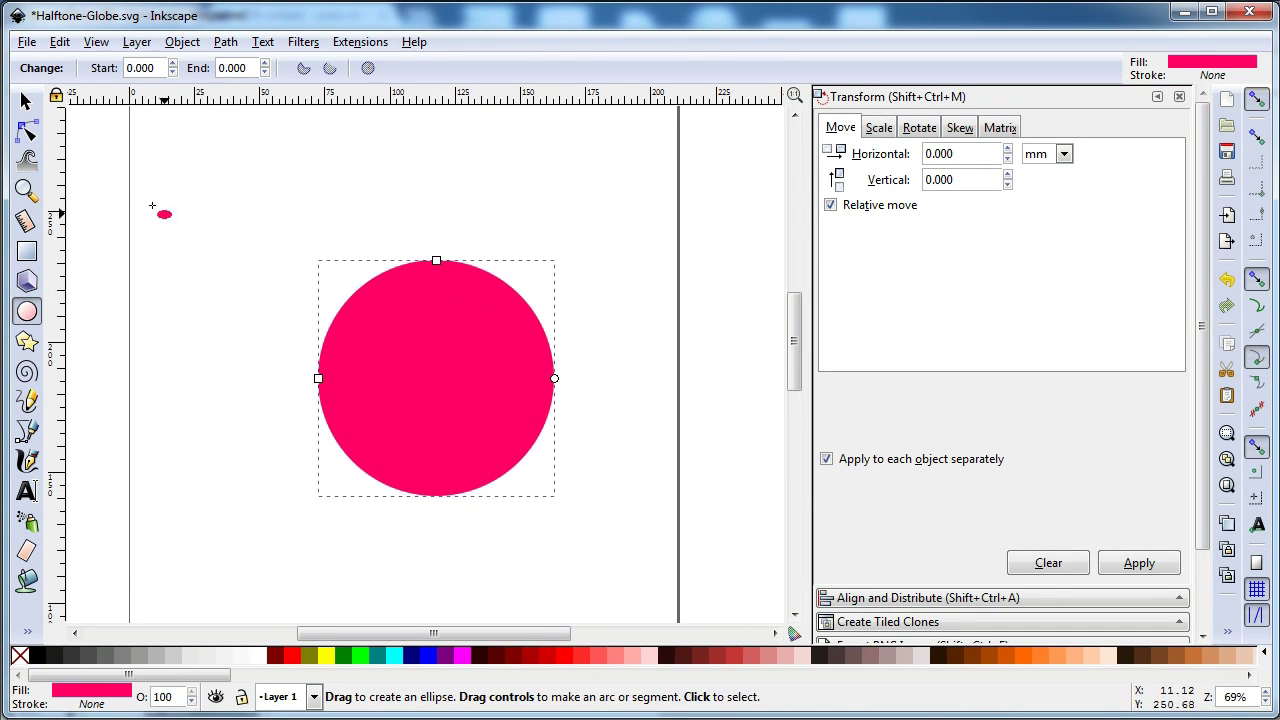
{"action": "left_click", "coordinate": [26, 101]}
{"action": "left_click_drag", "start_coordinate": [423, 364], "coordinate": [397, 346]}
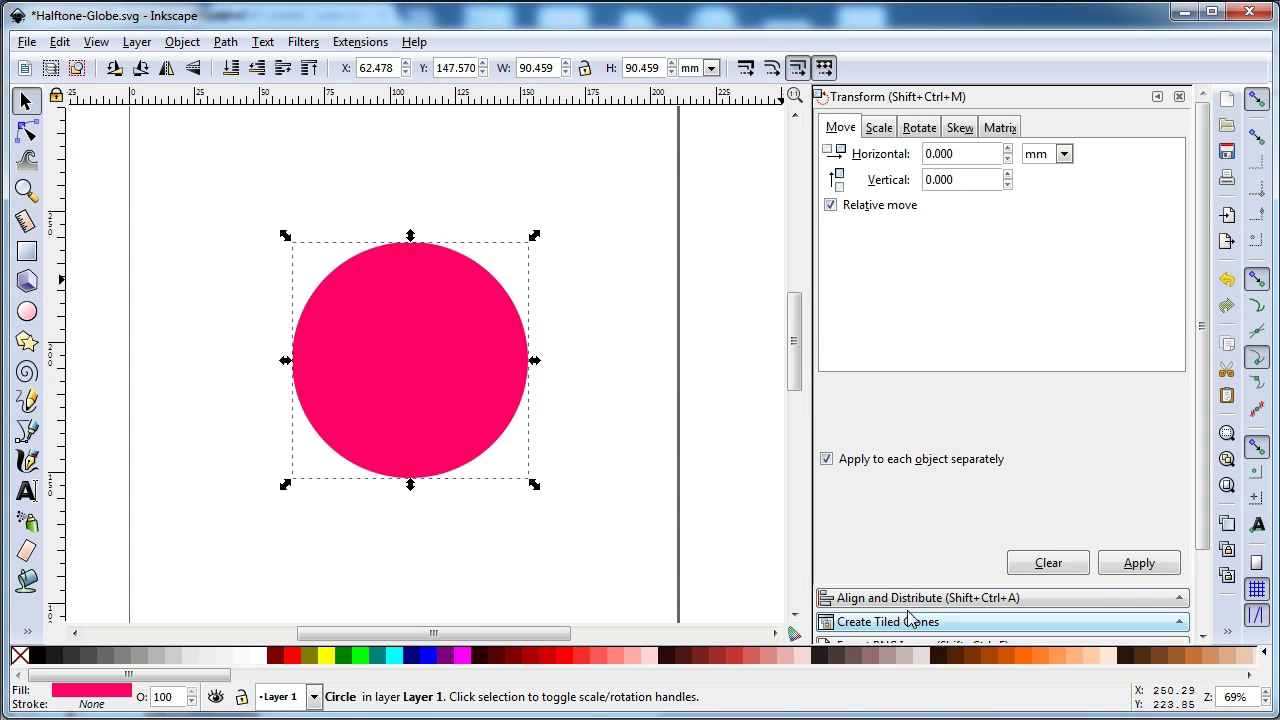
{"action": "scroll", "coordinate": [1198, 378], "scroll_direction": "down", "scroll_amount": 3}
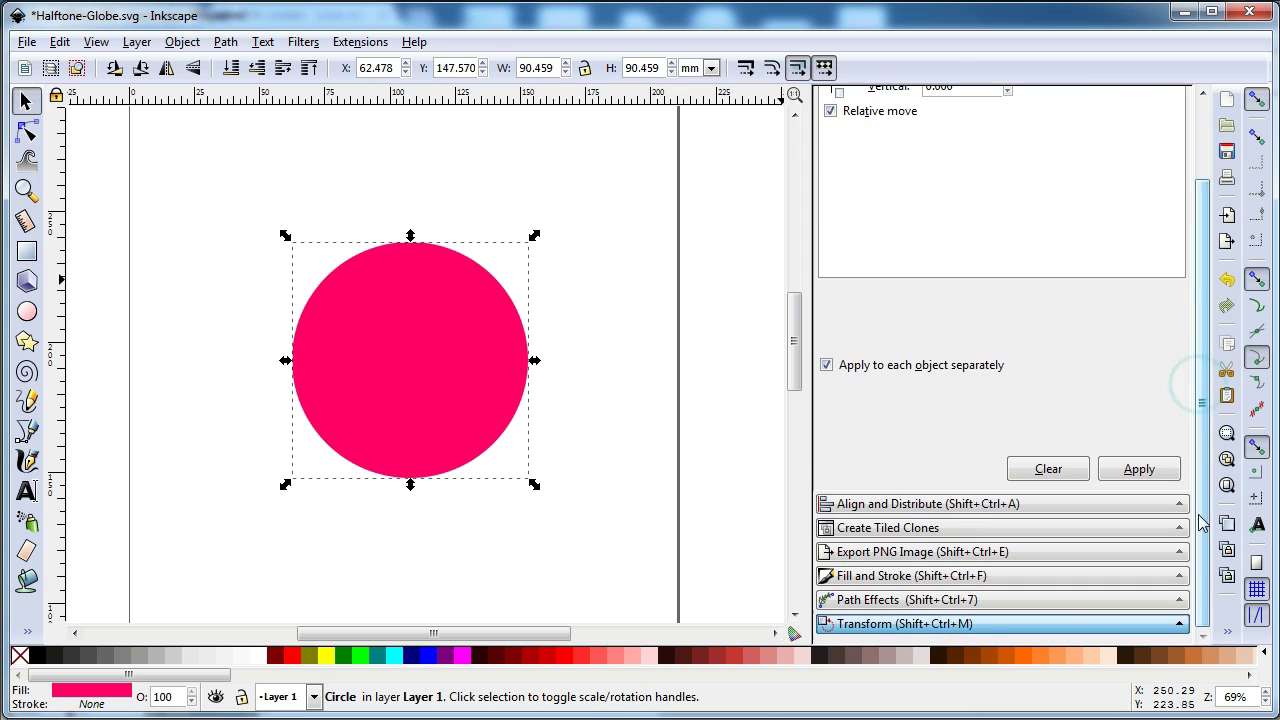
{"action": "left_click", "coordinate": [890, 585]}
Give the circle a radial gradient fill and edit the gradient on canvas.
{"action": "scroll", "coordinate": [1209, 384], "scroll_direction": "up", "scroll_amount": 3}
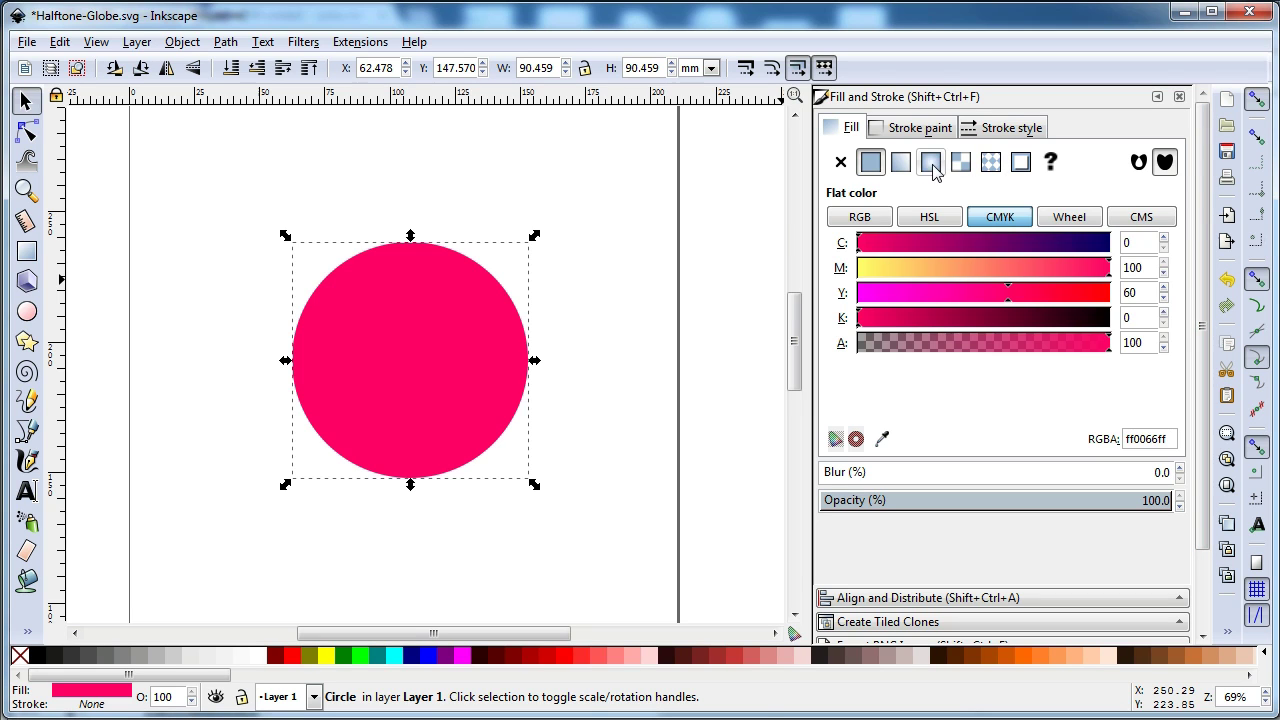
{"action": "left_click", "coordinate": [931, 164]}
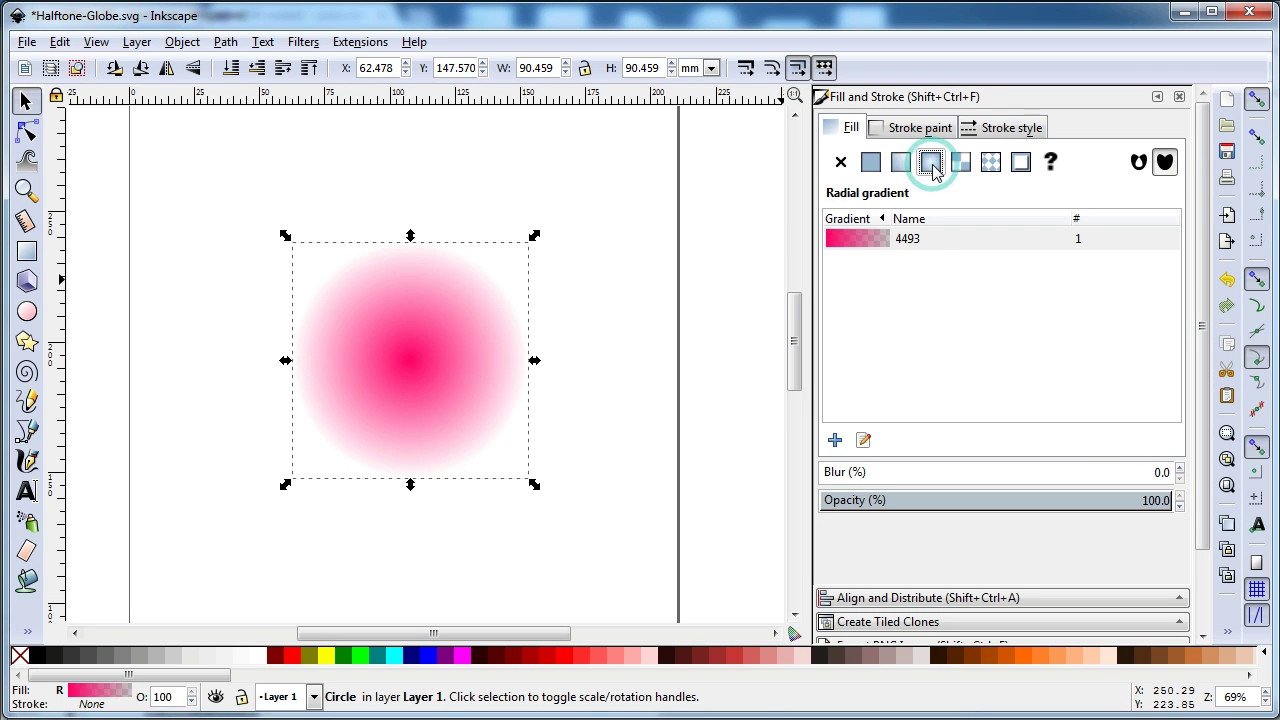
{"action": "left_click", "coordinate": [863, 441]}
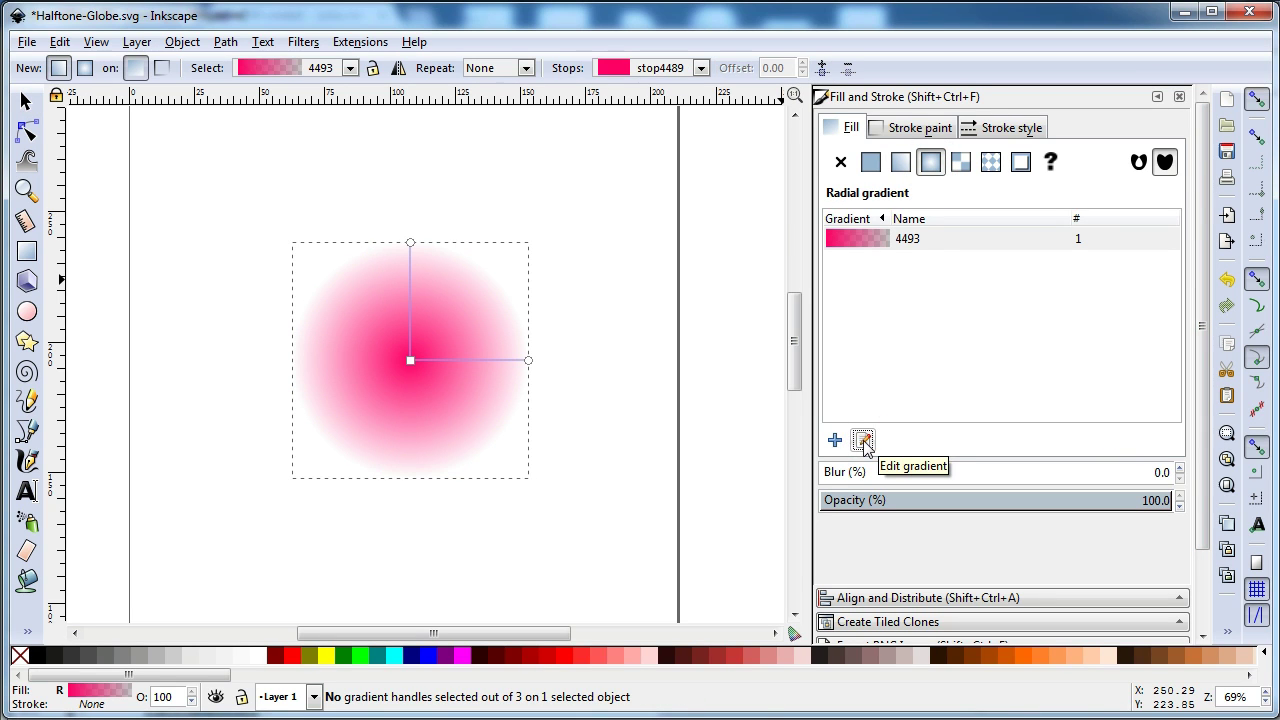
Set the centre stop to black and the outer stop to 20% gray, then add a mid stop.
{"action": "left_click", "coordinate": [410, 361]}
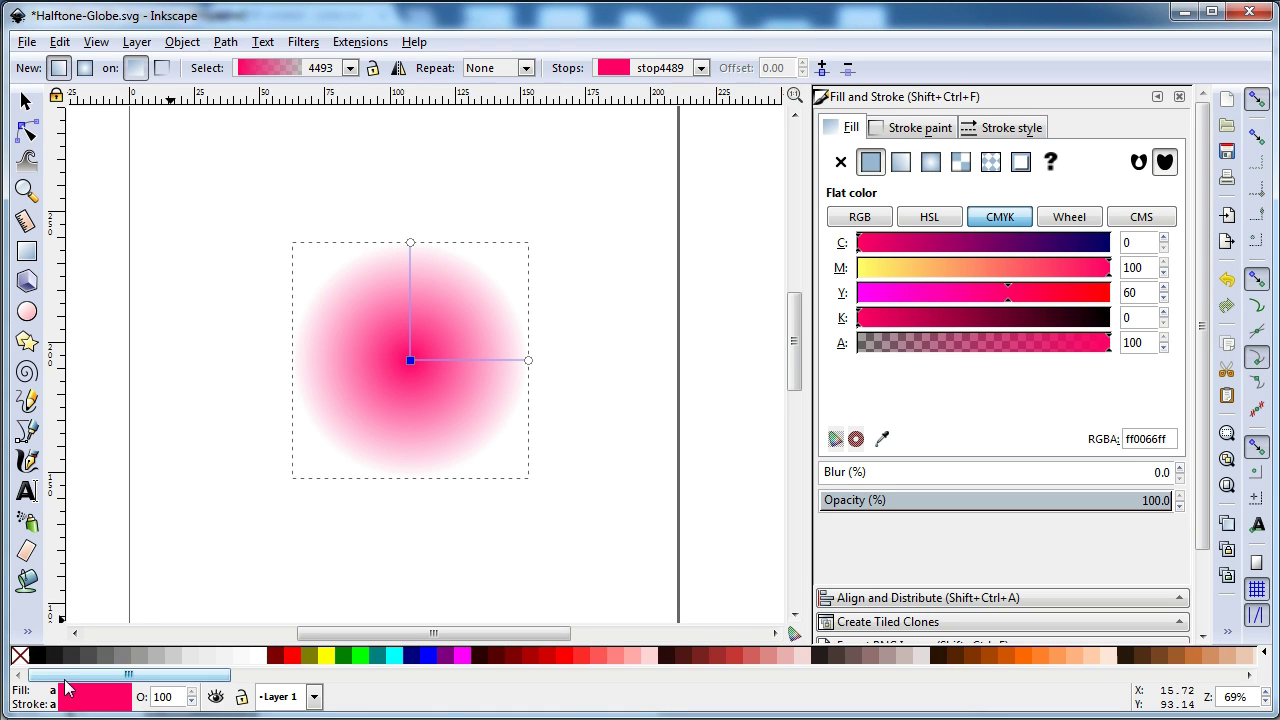
{"action": "left_click", "coordinate": [36, 660]}
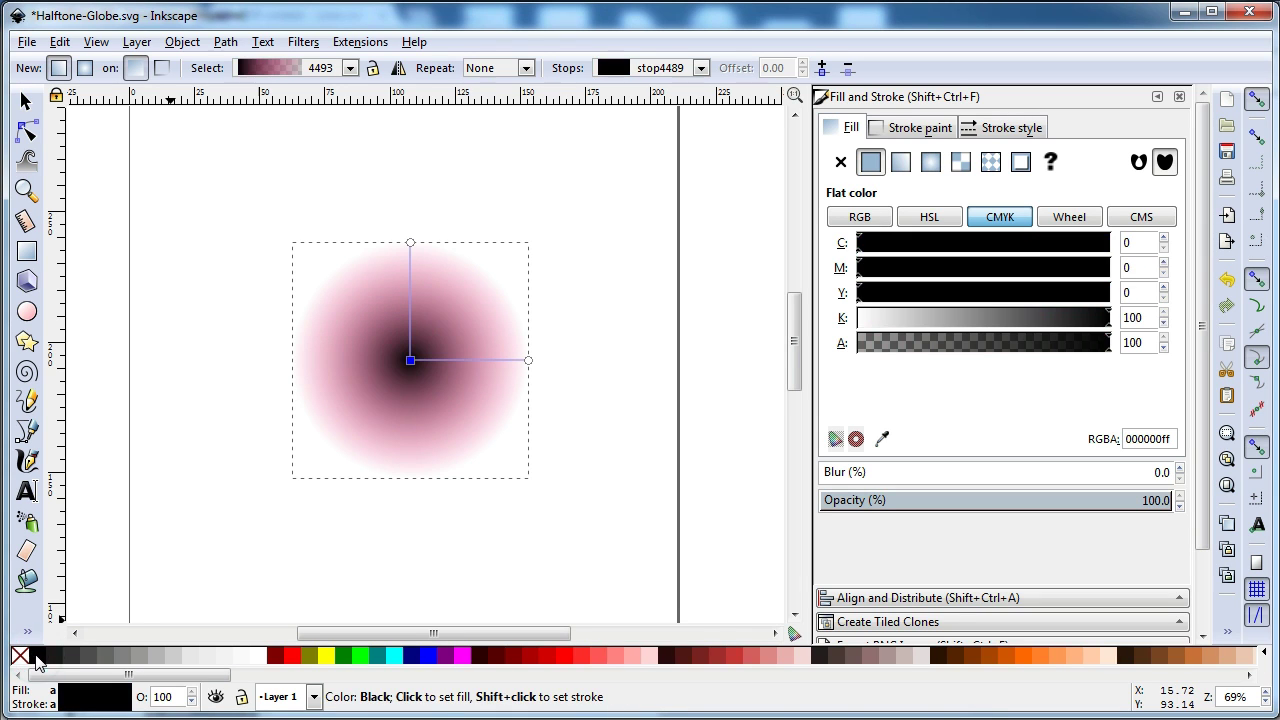
{"action": "left_click", "coordinate": [528, 360]}
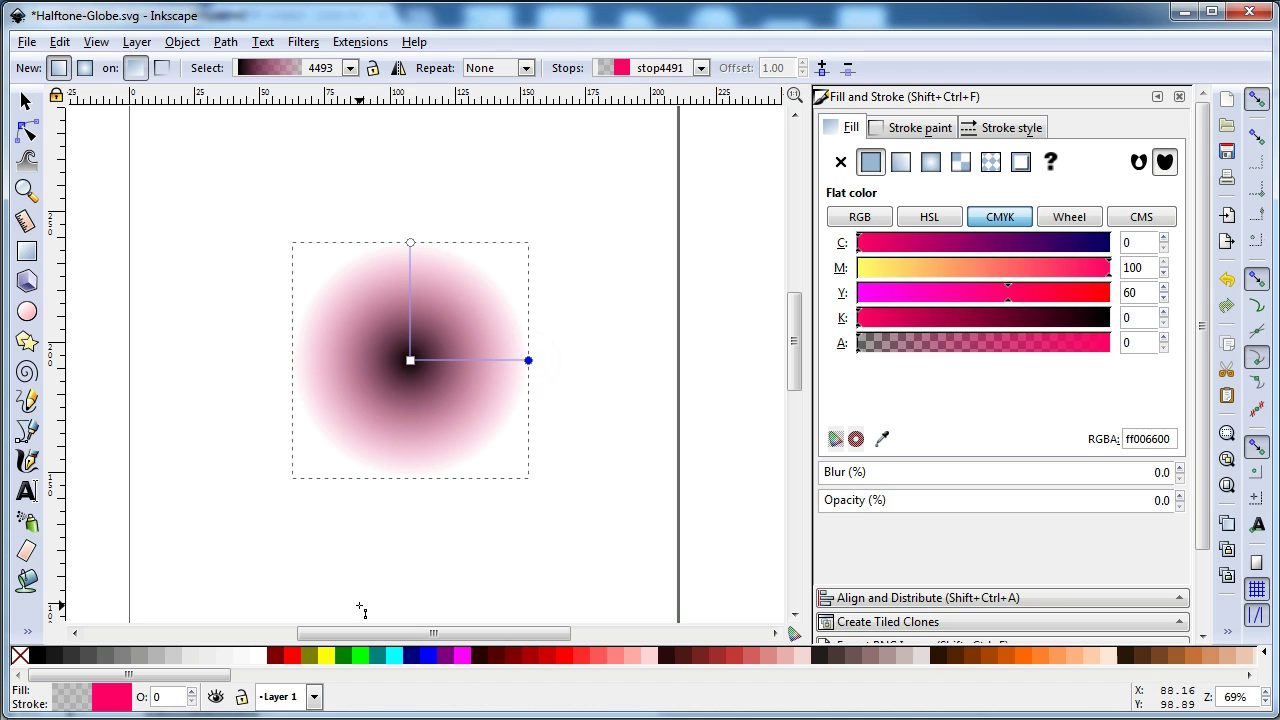
{"action": "left_click", "coordinate": [167, 660]}
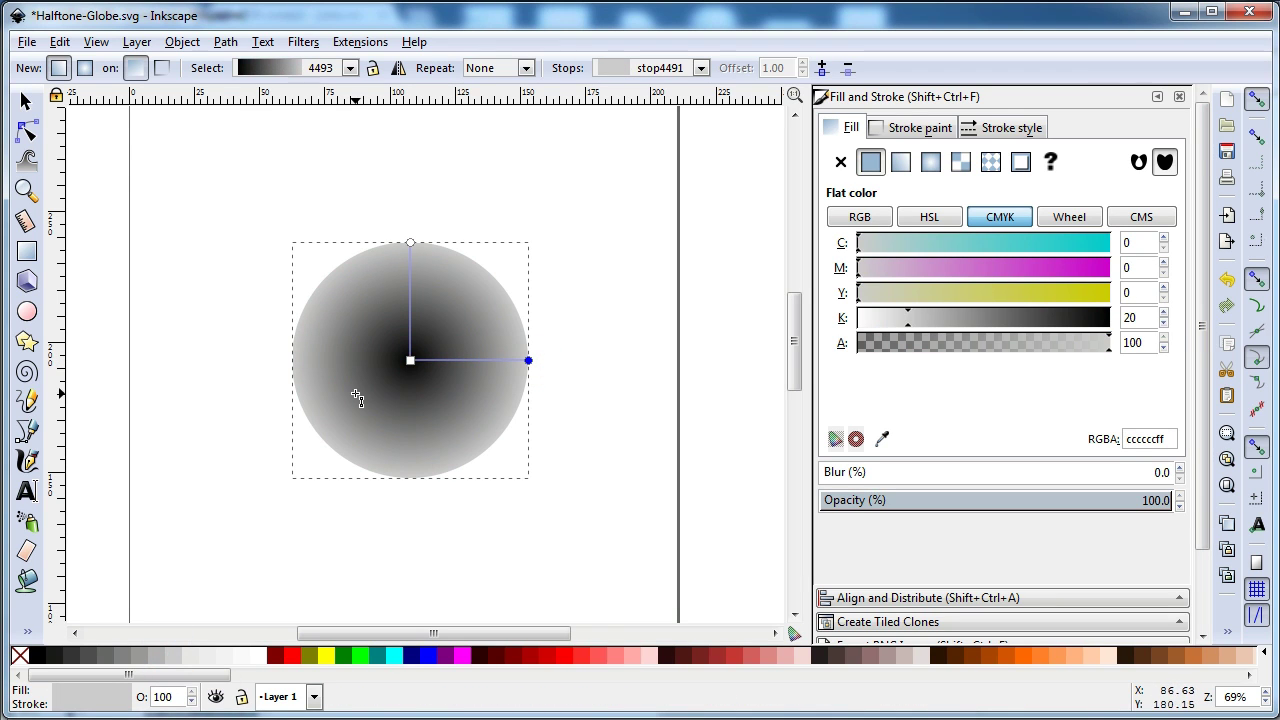
{"action": "double_click", "coordinate": [426, 360]}
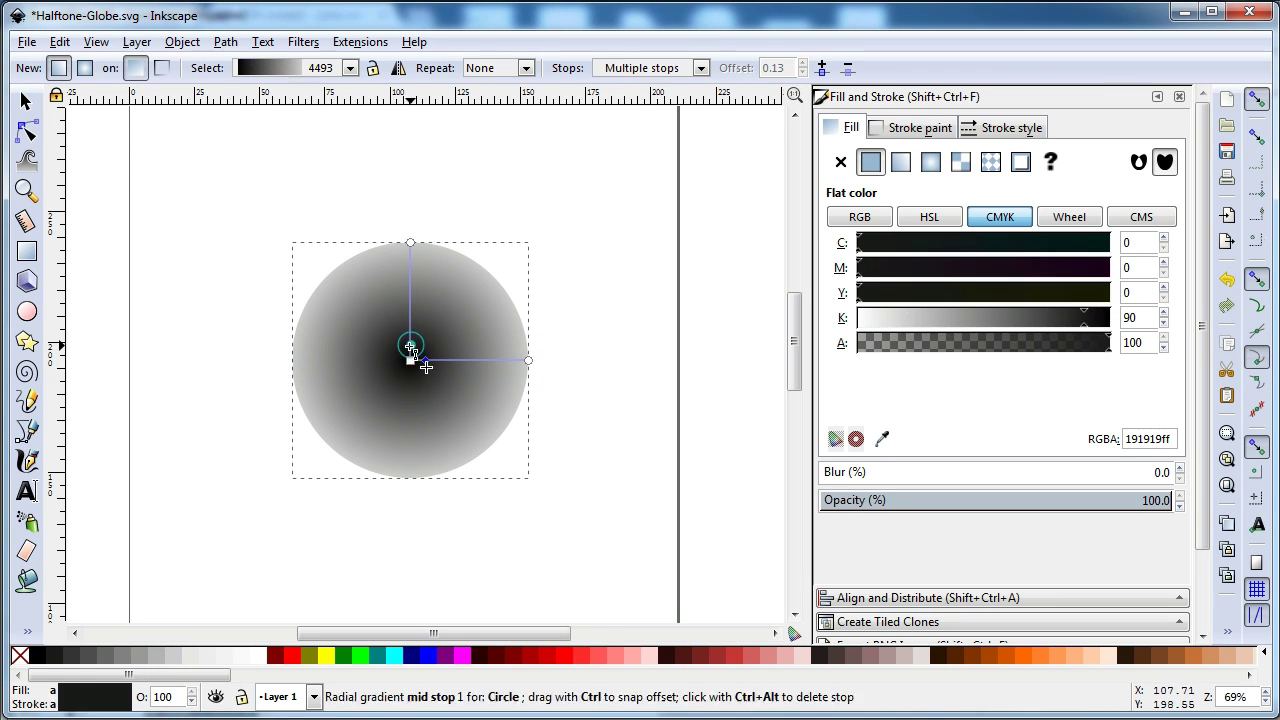
Move the mid stop outward and set it to 70% gray.
{"action": "left_click_drag", "start_coordinate": [427, 365], "coordinate": [410, 300]}
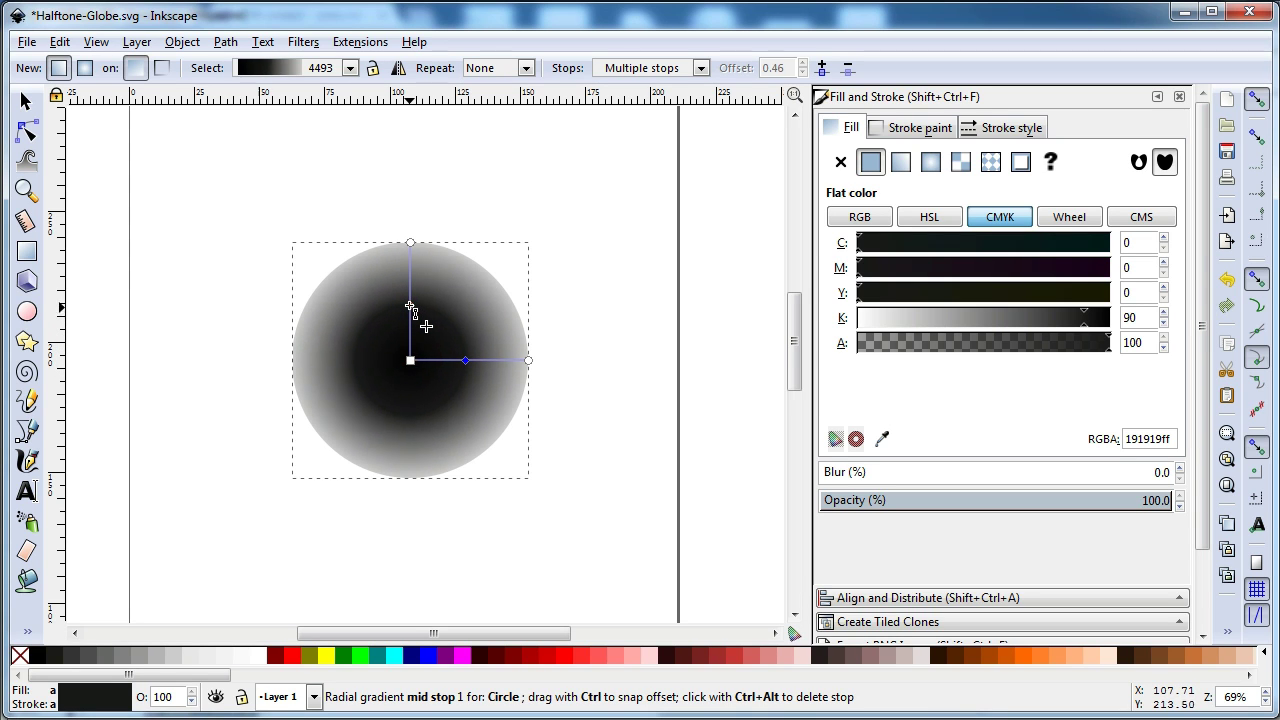
{"action": "left_click", "coordinate": [85, 655]}
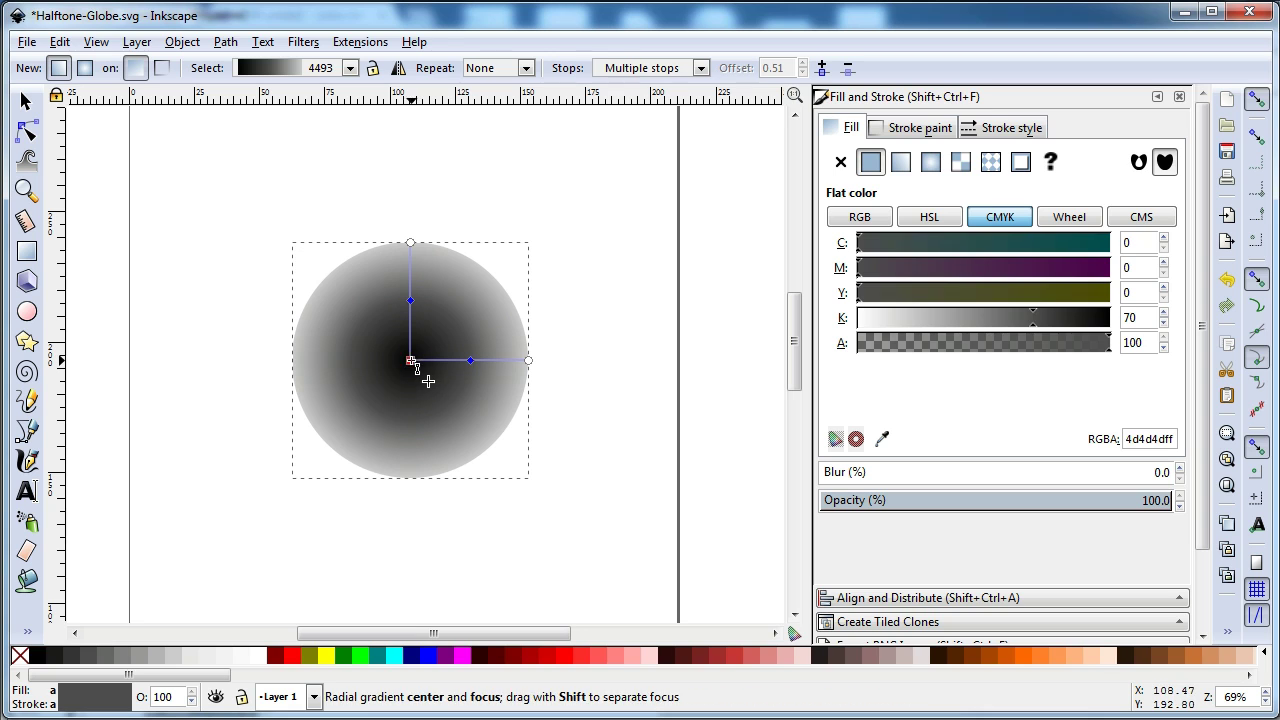
{"action": "left_click", "coordinate": [410, 360]}
{"action": "left_click_drag", "start_coordinate": [410, 300], "coordinate": [410, 292]}
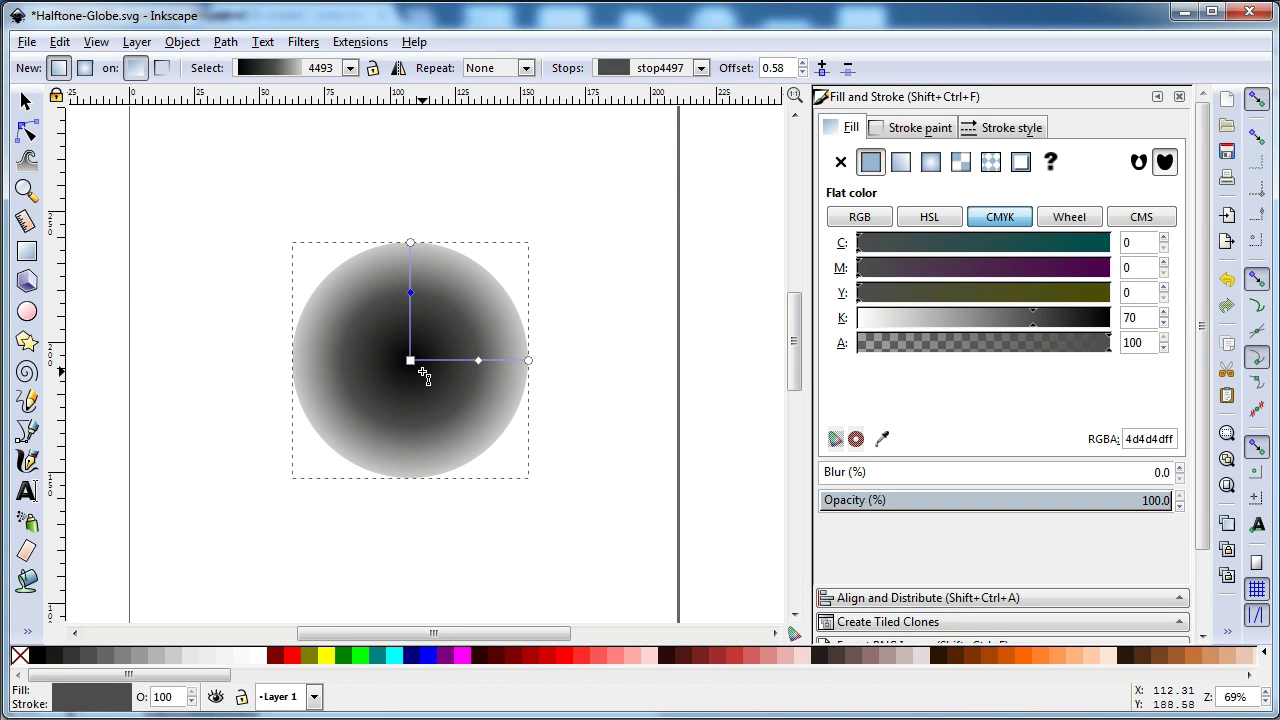
Shift the gradient centre down-right and stretch its radii to shape the sphere shading.
{"action": "left_click_drag", "start_coordinate": [411, 361], "coordinate": [426, 396]}
{"action": "left_click_drag", "start_coordinate": [426, 278], "coordinate": [425, 241]}
{"action": "left_click_drag", "start_coordinate": [545, 397], "coordinate": [572, 395]}
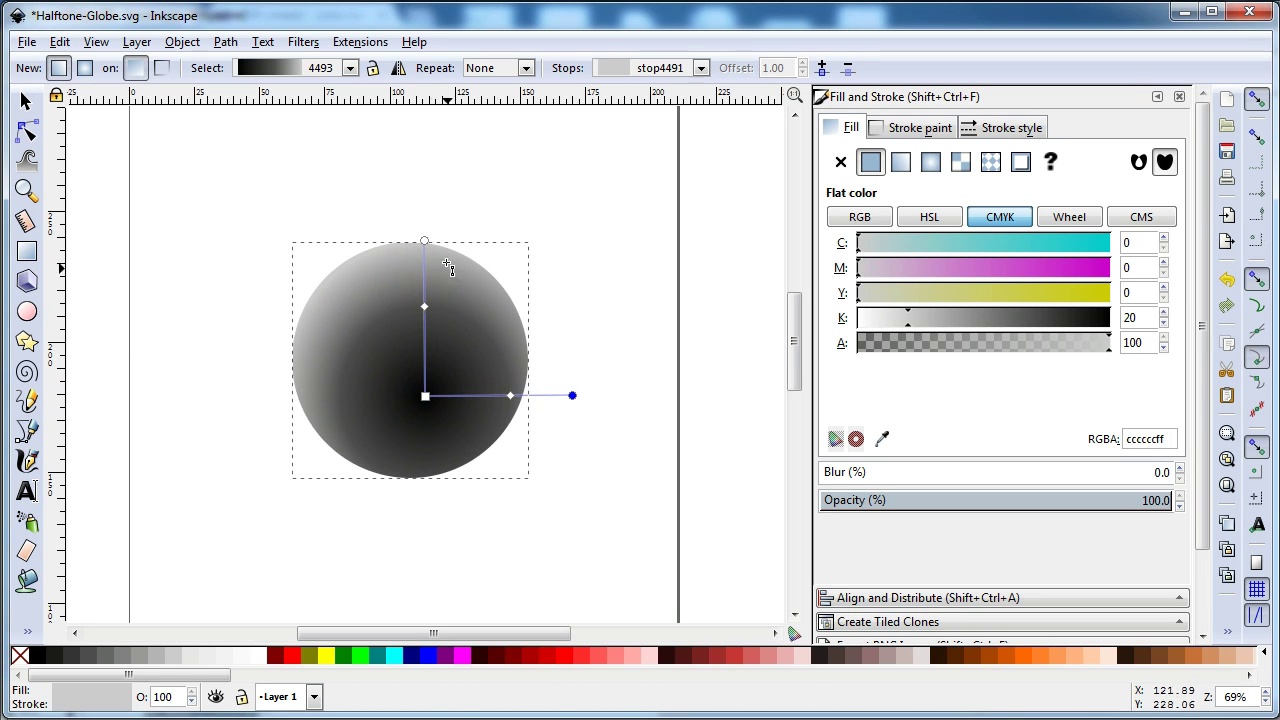
{"action": "left_click_drag", "start_coordinate": [425, 242], "coordinate": [426, 253]}
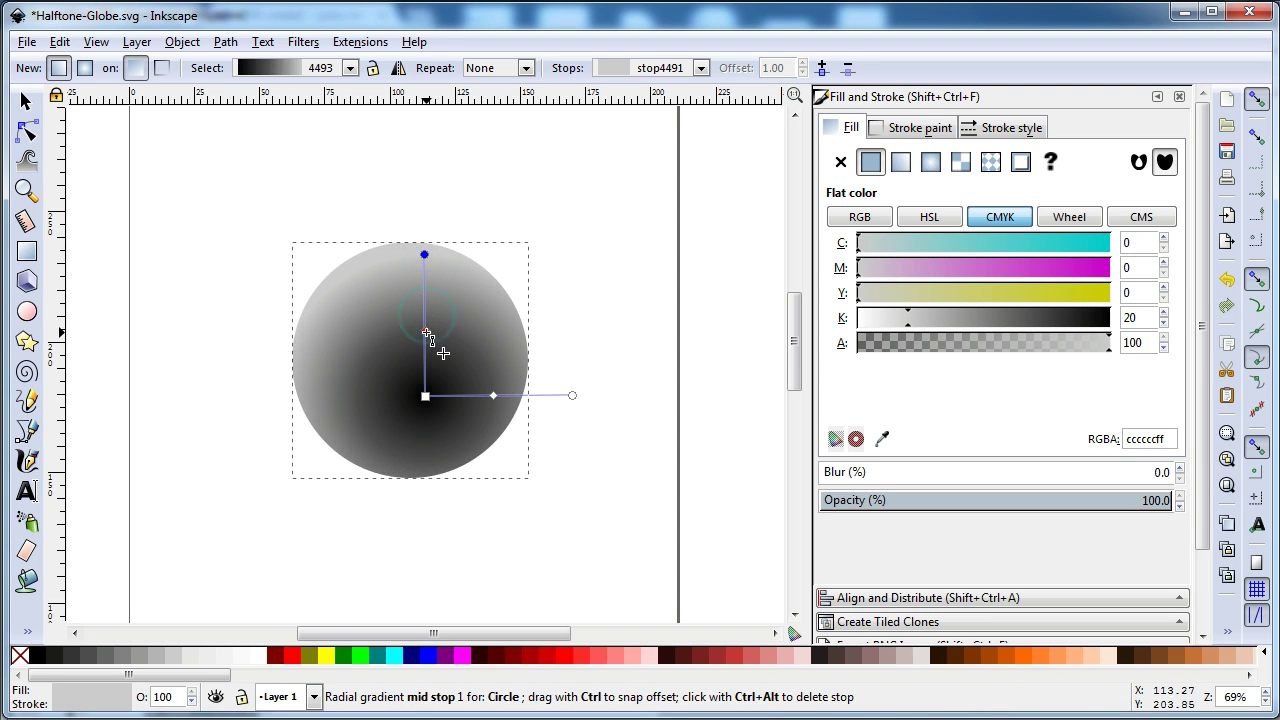
{"action": "left_click_drag", "start_coordinate": [424, 314], "coordinate": [425, 323]}
{"action": "left_click_drag", "start_coordinate": [425, 396], "coordinate": [428, 404]}
{"action": "left_click", "coordinate": [428, 404]}
{"action": "left_click_drag", "start_coordinate": [427, 262], "coordinate": [427, 259]}
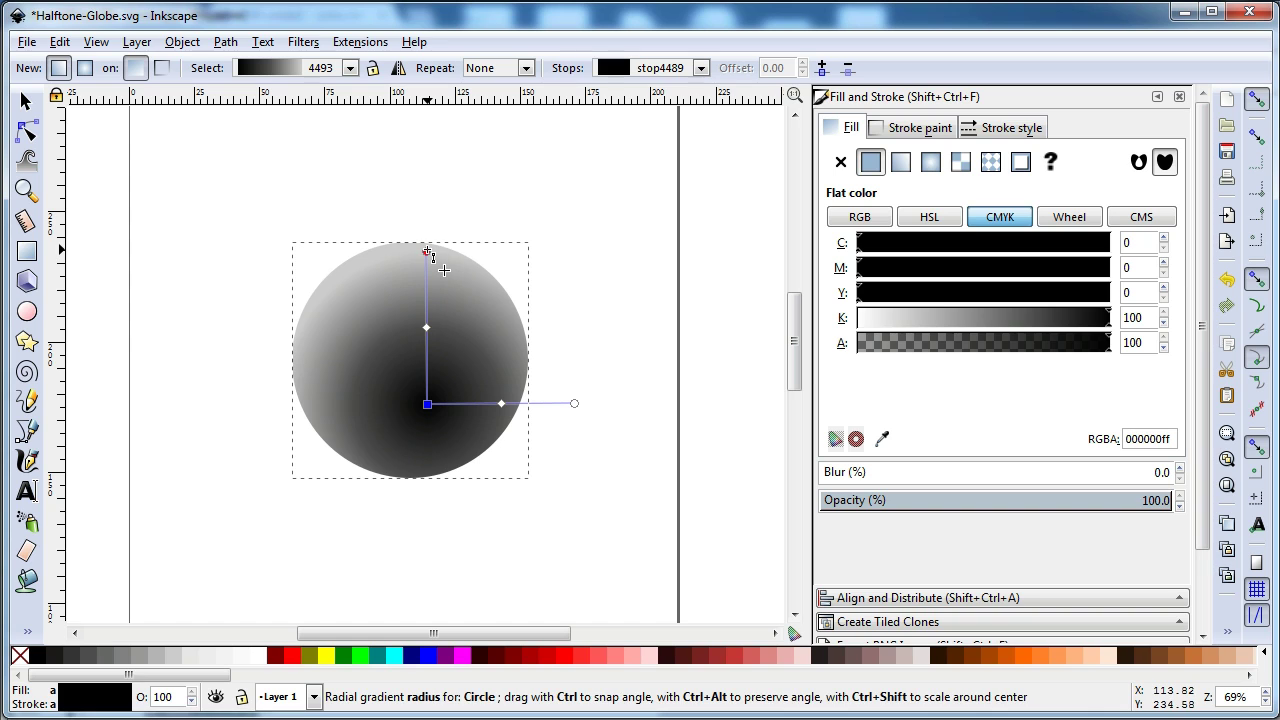
Set the top stop to 5% gray, raise its radius slightly, and deselect.
{"action": "left_click", "coordinate": [427, 249]}
{"action": "left_click", "coordinate": [229, 655]}
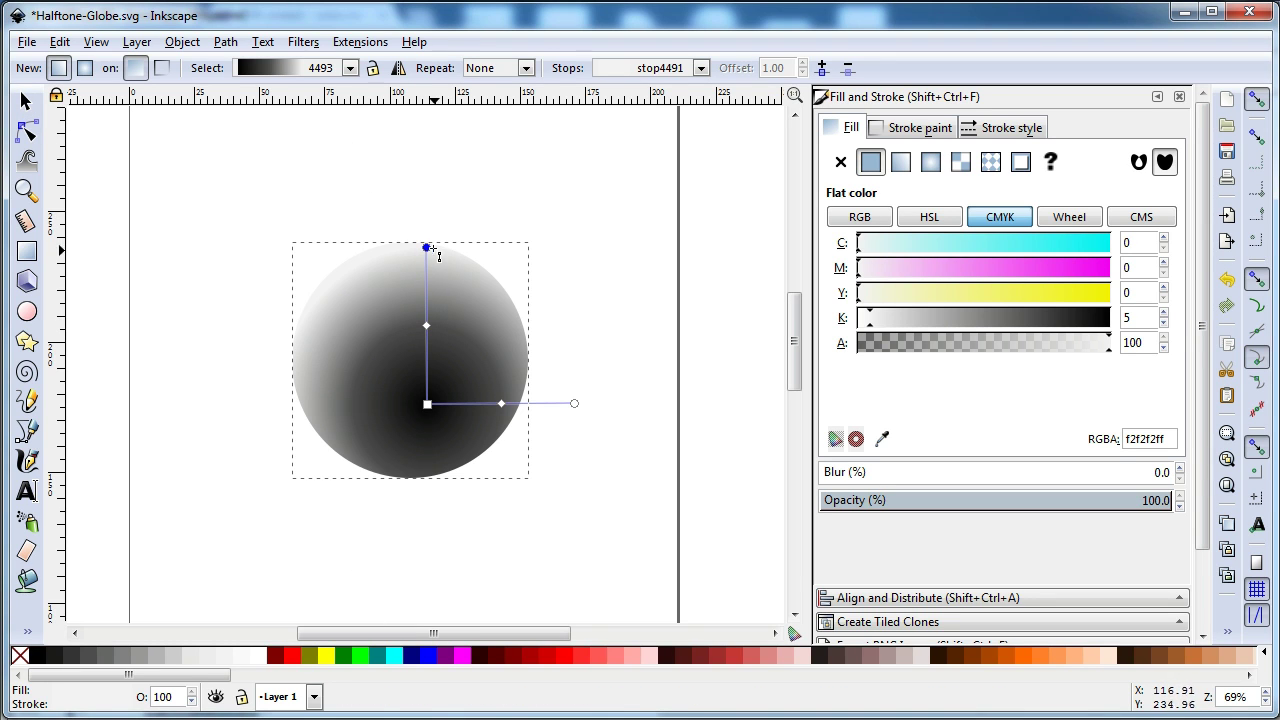
{"action": "left_click_drag", "start_coordinate": [427, 247], "coordinate": [427, 243]}
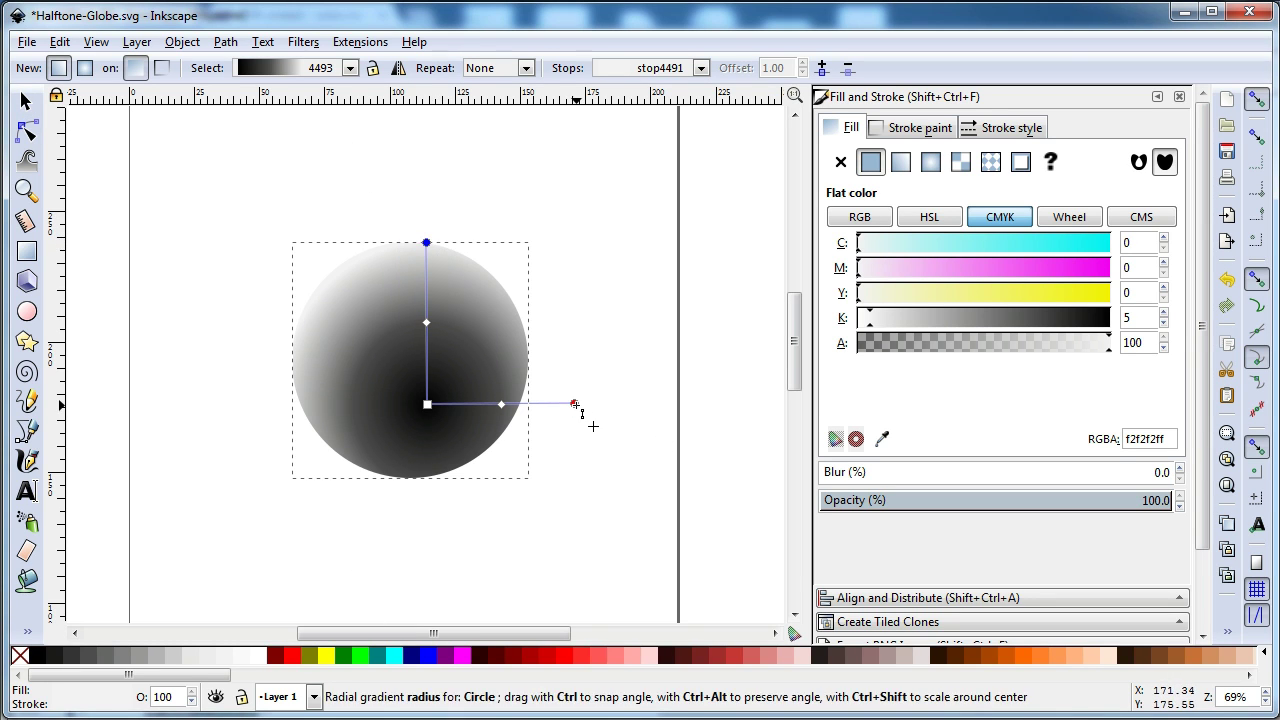
{"action": "left_click", "coordinate": [26, 101]}
{"action": "left_click", "coordinate": [349, 180]}
{"action": "left_click", "coordinate": [604, 221]}
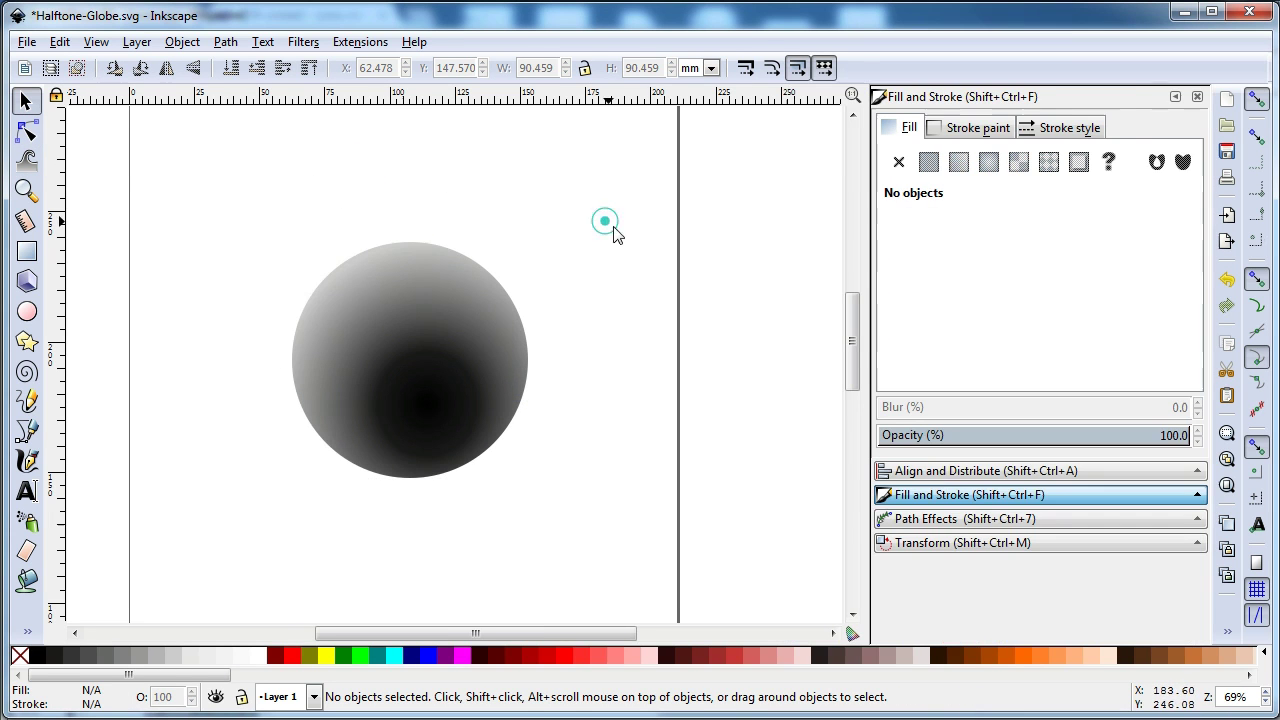
Draw a small 7.666 mm circular dot, convert it to a path, and open Create Tiled Clones.
{"action": "left_click", "coordinate": [27, 311]}
{"action": "left_click_drag", "start_coordinate": [262, 219], "coordinate": [232, 216]}
{"action": "key", "text": "ctrl"}
{"action": "left_click", "coordinate": [26, 101]}
{"action": "left_click", "coordinate": [182, 41]}
{"action": "left_click", "coordinate": [250, 66]}
{"action": "left_click", "coordinate": [59, 41]}
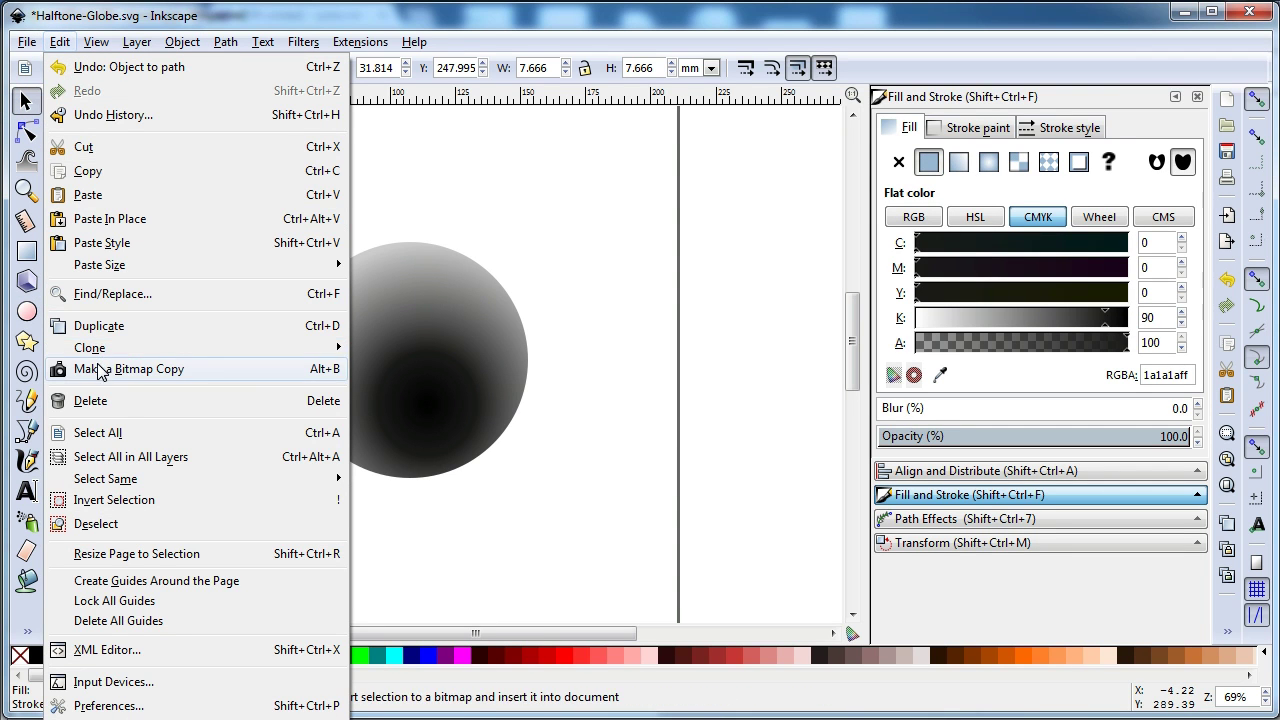
{"action": "mouse_move", "coordinate": [89, 348]}
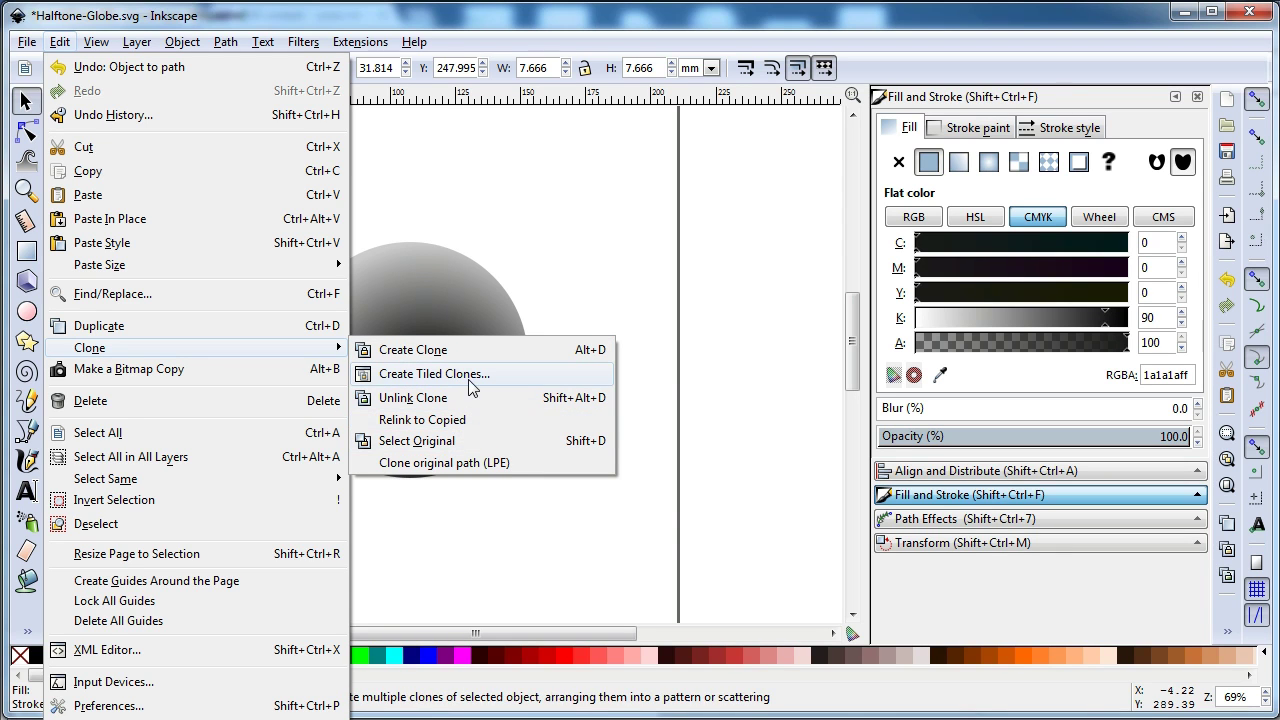
{"action": "left_click", "coordinate": [448, 384]}
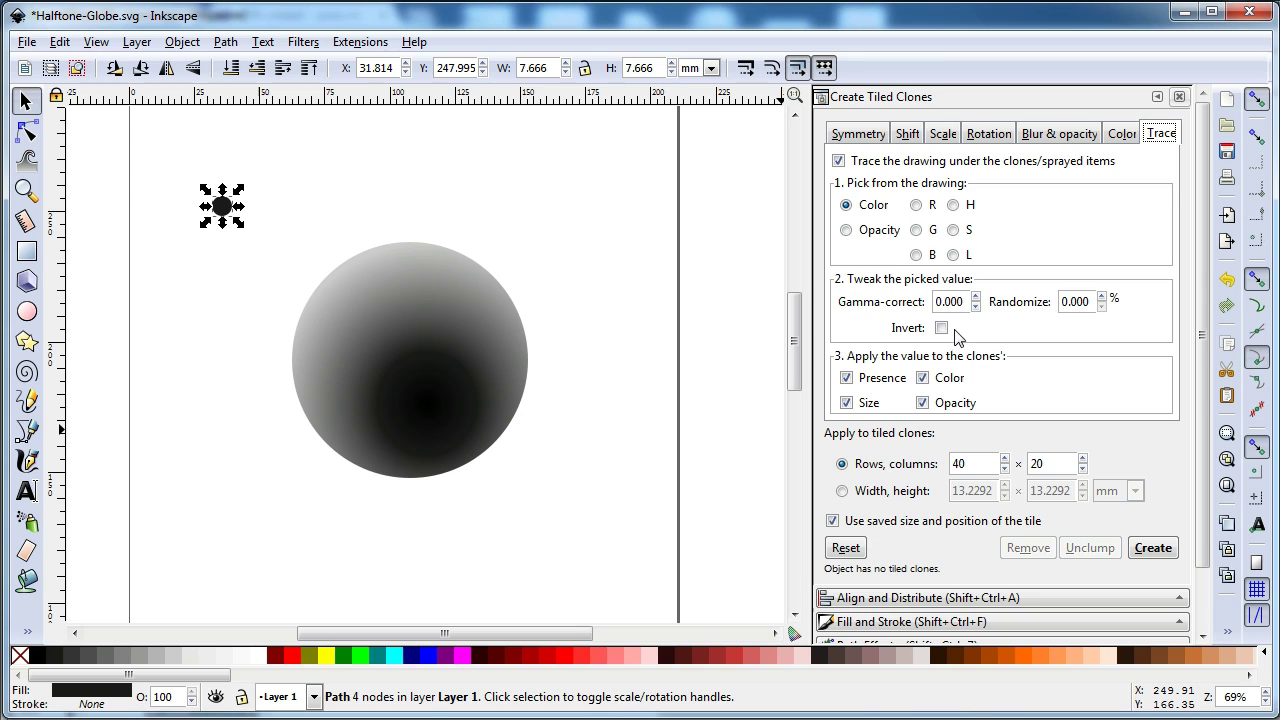
Create a 20 × 20 grid of traced dot clones, then deselect the original dot.
{"action": "left_click", "coordinate": [979, 462]}
{"action": "left_click", "coordinate": [1046, 463]}
{"action": "double_click", "coordinate": [979, 464]}
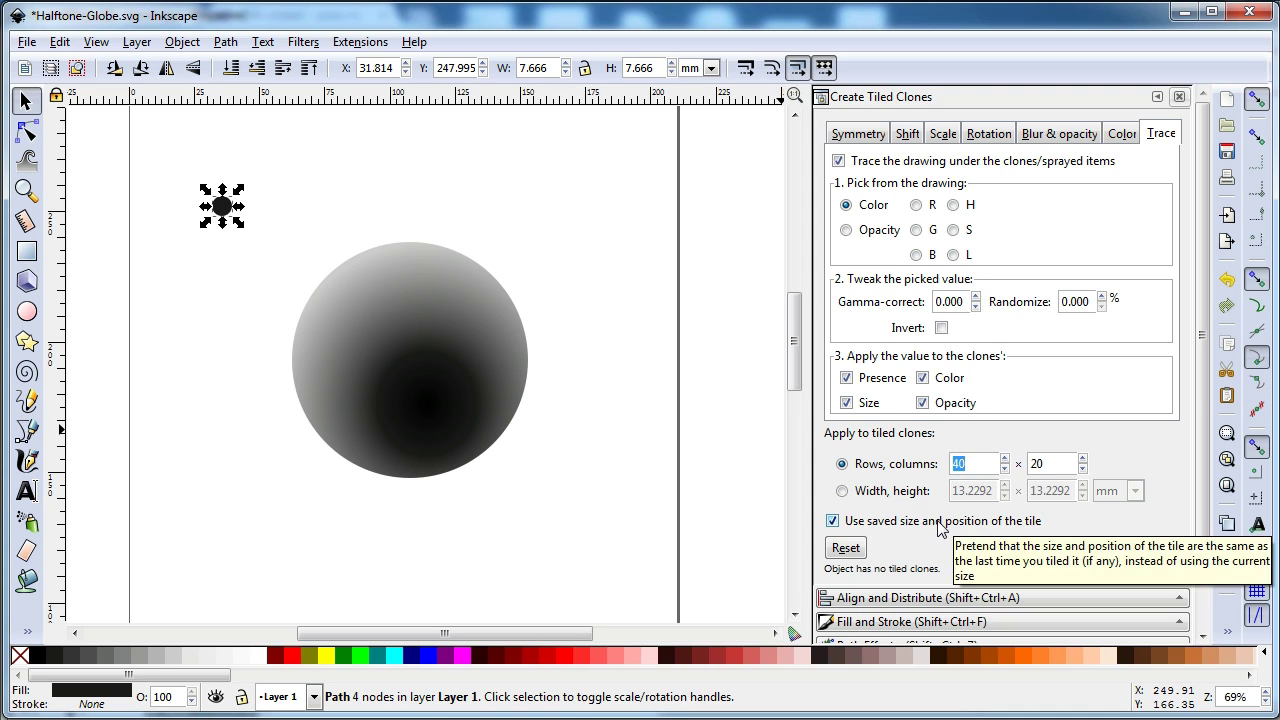
{"action": "type", "text": "20"}
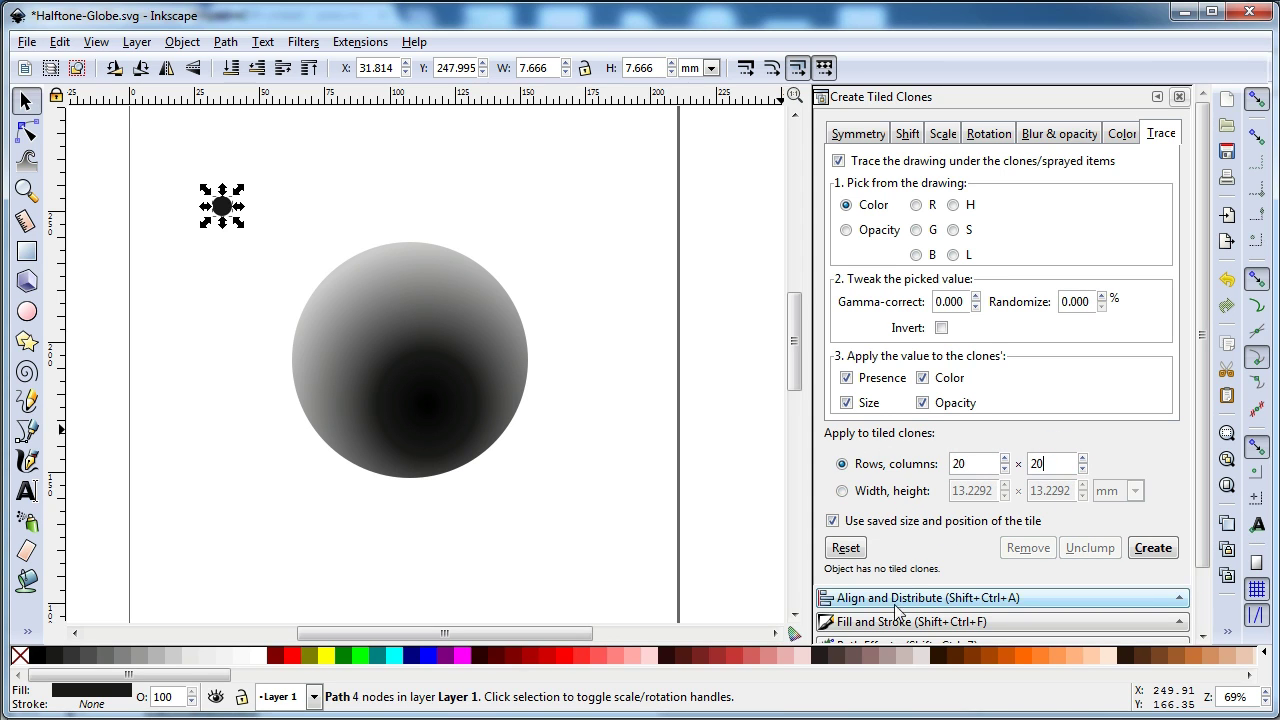
{"action": "left_click", "coordinate": [1150, 548]}
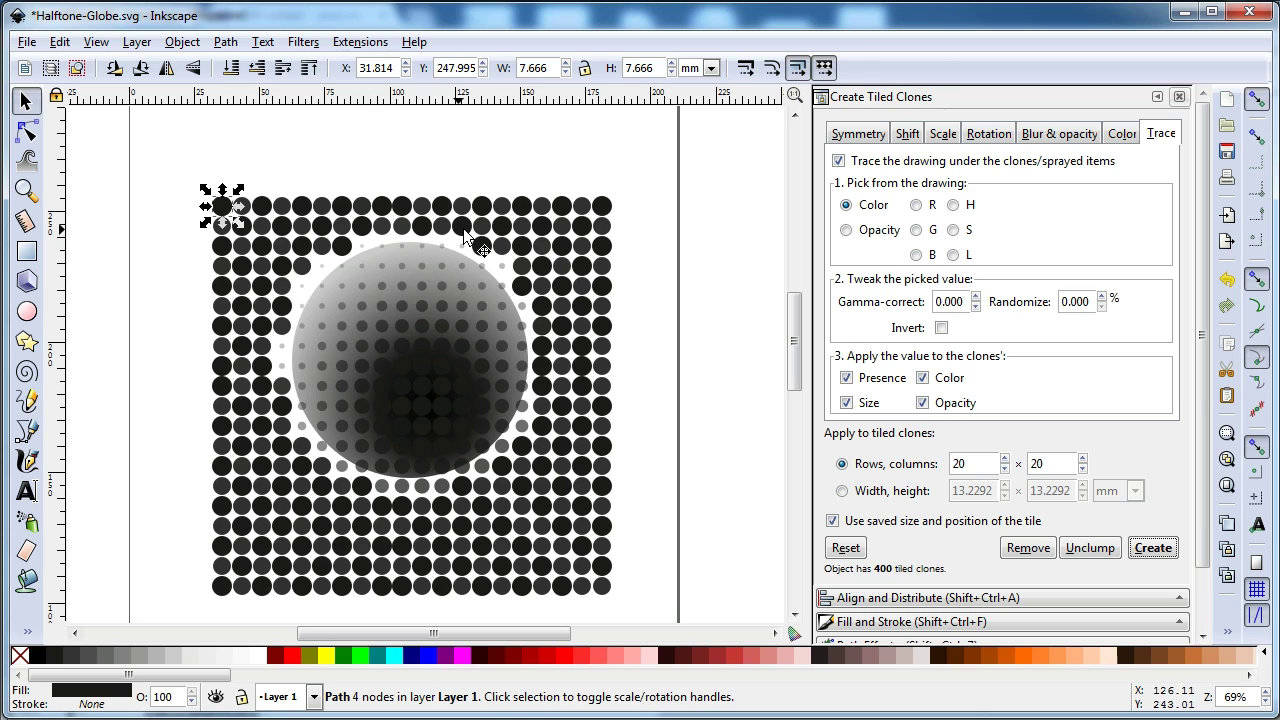
{"action": "left_click", "coordinate": [676, 393]}
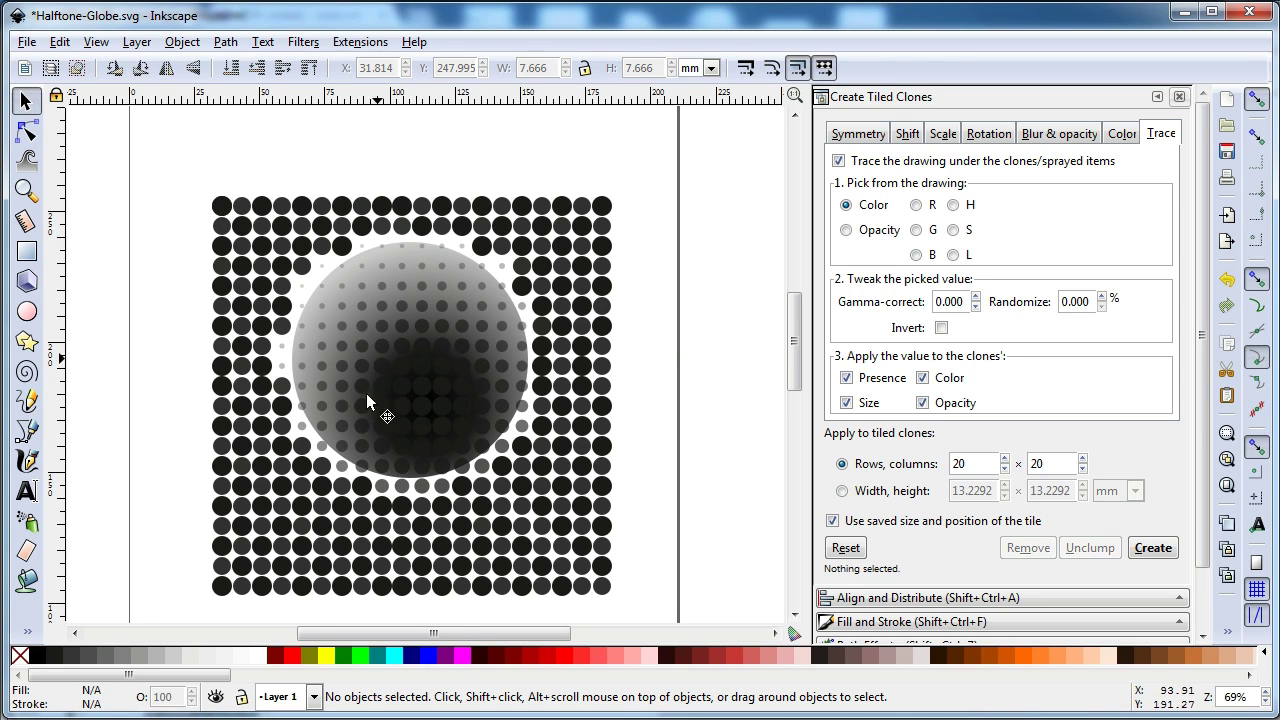
Delete the outer rows and columns of dots around the grid's edges.
{"action": "mouse_move", "coordinate": [180, 502]}
{"action": "left_mouse_down"}
{"action": "mouse_move", "coordinate": [657, 603]}
{"action": "mouse_move", "coordinate": [553, 178]}
{"action": "left_mouse_up"}
{"action": "key", "text": "Delete"}
{"action": "key", "text": "Delete"}
{"action": "left_click_drag", "start_coordinate": [621, 537], "coordinate": [160, 484]}
{"action": "key", "text": "Delete"}
{"action": "mouse_move", "coordinate": [195, 167]}
{"action": "left_mouse_down"}
{"action": "mouse_move", "coordinate": [254, 503]}
{"action": "mouse_move", "coordinate": [284, 543]}
{"action": "left_mouse_up"}
{"action": "key", "text": "Delete"}
{"action": "left_click_drag", "start_coordinate": [235, 147], "coordinate": [337, 243]}
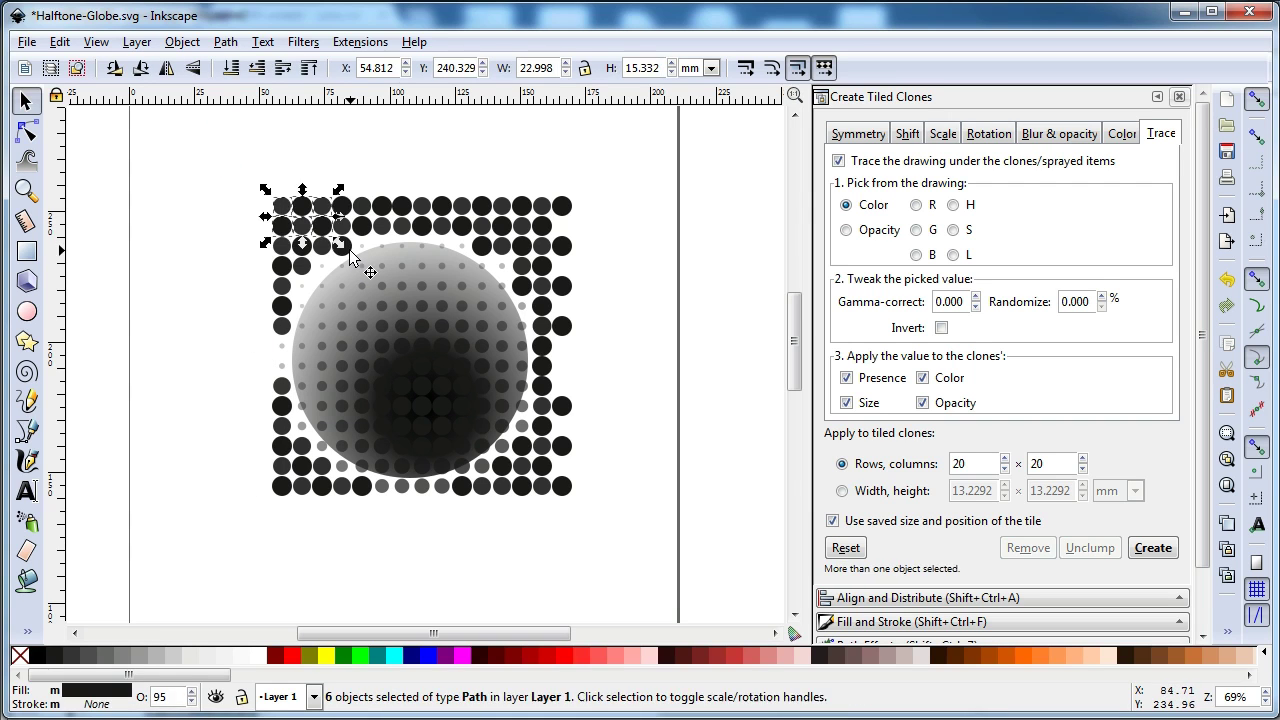
{"action": "key", "text": "Delete"}
{"action": "left_click_drag", "start_coordinate": [263, 158], "coordinate": [598, 241]}
{"action": "key", "text": "Delete"}
Remove further rows, columns and stray dots lying outside the circle.
{"action": "left_click_drag", "start_coordinate": [290, 152], "coordinate": [605, 258]}
{"action": "key", "text": "Delete"}
{"action": "mouse_move", "coordinate": [505, 175]}
{"action": "left_mouse_down"}
{"action": "mouse_move", "coordinate": [610, 569]}
{"action": "mouse_move", "coordinate": [143, 471]}
{"action": "left_mouse_up"}
{"action": "key", "text": "Delete"}
{"action": "key", "text": "Delete"}
{"action": "left_click_drag", "start_coordinate": [190, 200], "coordinate": [262, 518]}
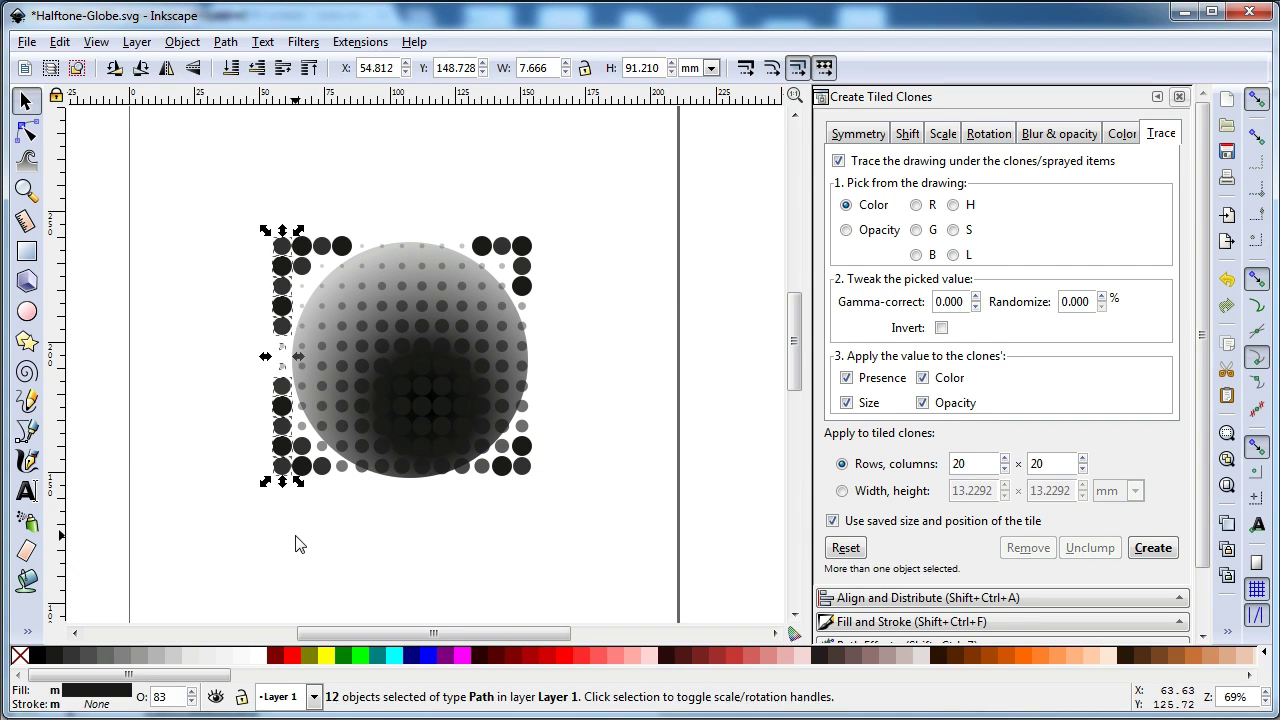
{"action": "key", "text": "Delete"}
{"action": "left_click_drag", "start_coordinate": [263, 177], "coordinate": [360, 265]}
{"action": "key", "text": "Delete"}
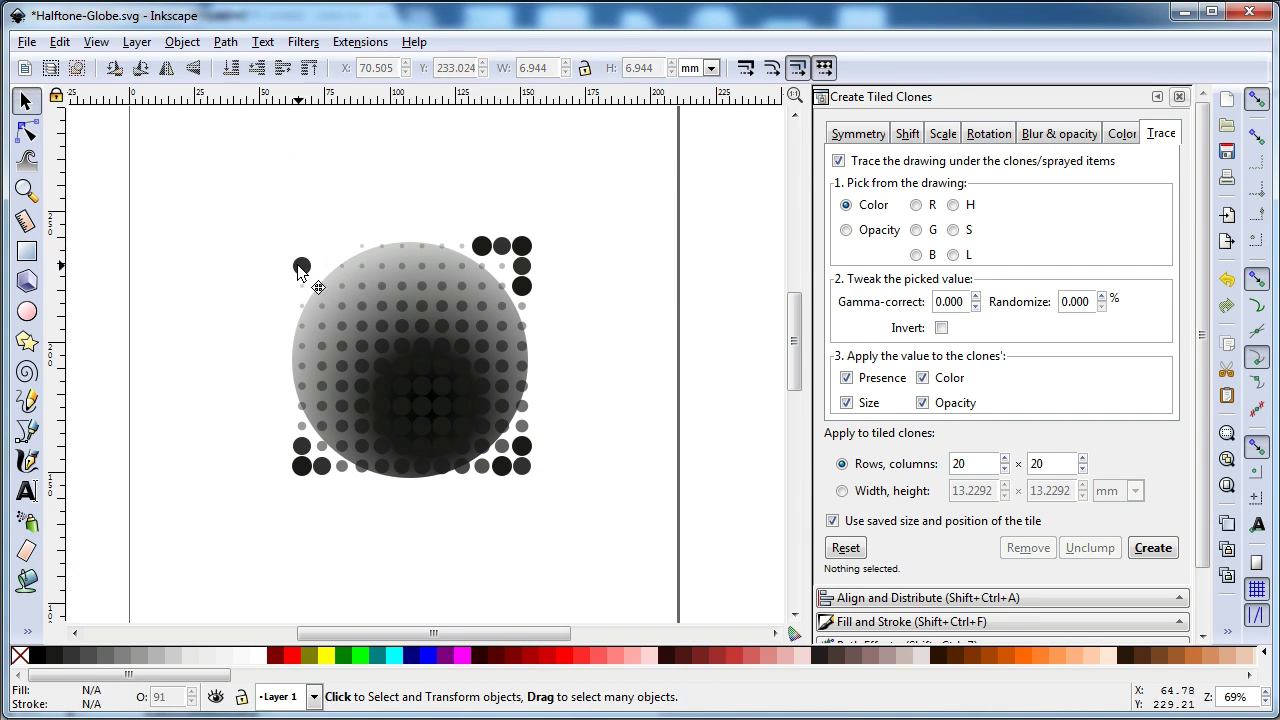
{"action": "key", "text": "Delete"}
Delete the leftover large dots at the top-right and lower-right corners.
{"action": "key", "text": "Delete"}
{"action": "left_click_drag", "start_coordinate": [535, 435], "coordinate": [512, 475]}
{"action": "key", "text": "Delete"}
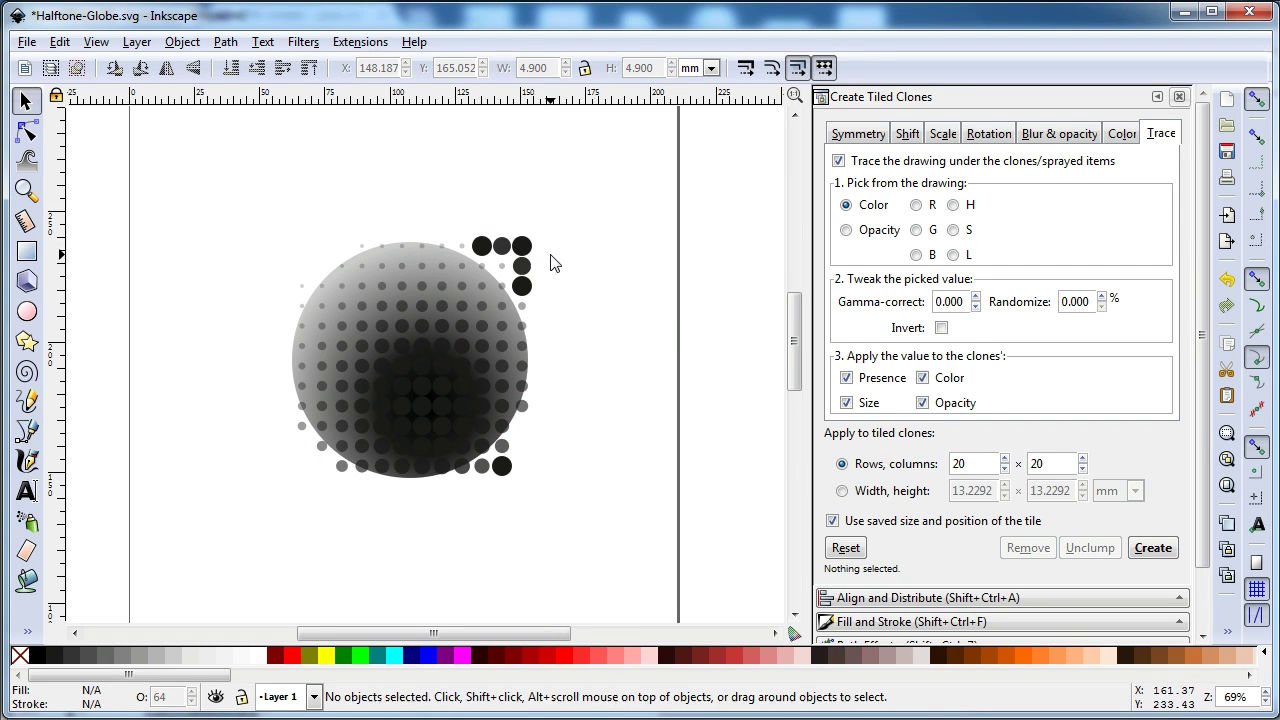
{"action": "left_click_drag", "start_coordinate": [552, 212], "coordinate": [498, 270]}
{"action": "key", "text": "Delete"}
{"action": "left_click_drag", "start_coordinate": [468, 216], "coordinate": [524, 272]}
{"action": "key", "text": "Delete"}
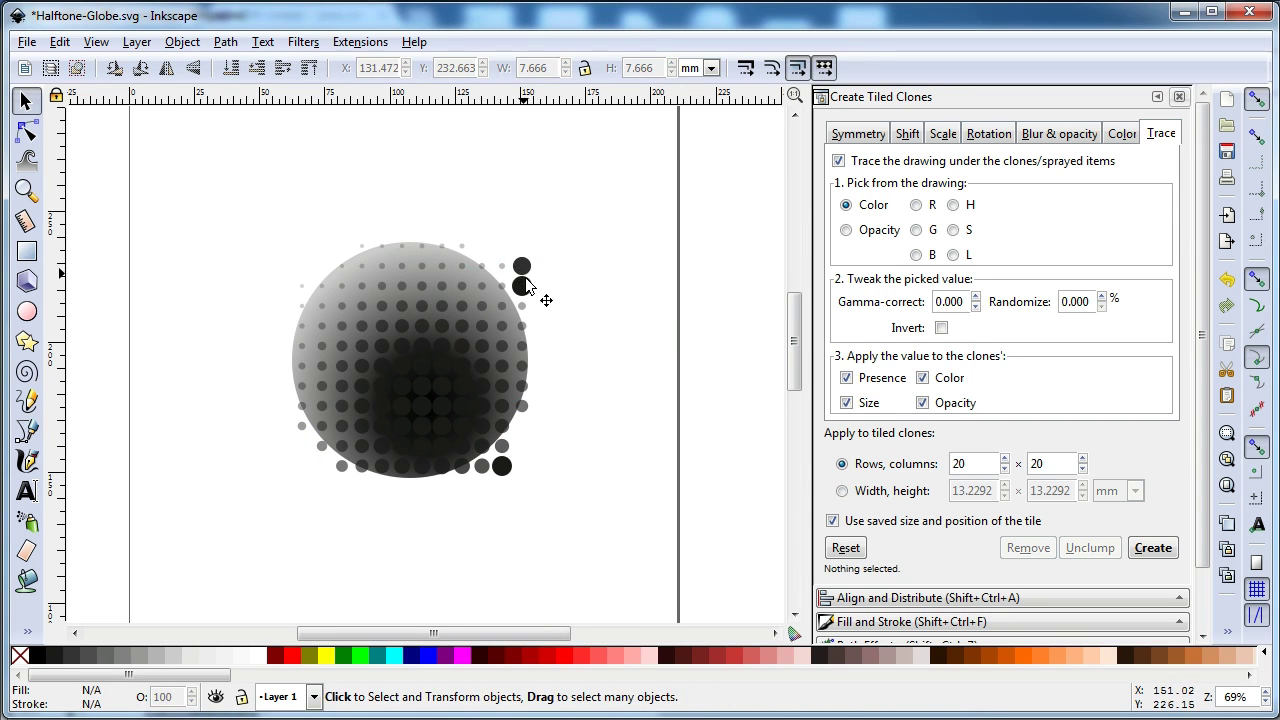
{"action": "left_click", "coordinate": [523, 266]}
{"action": "key", "text": "Delete"}
{"action": "left_click", "coordinate": [521, 286]}
{"action": "key", "text": "Delete"}
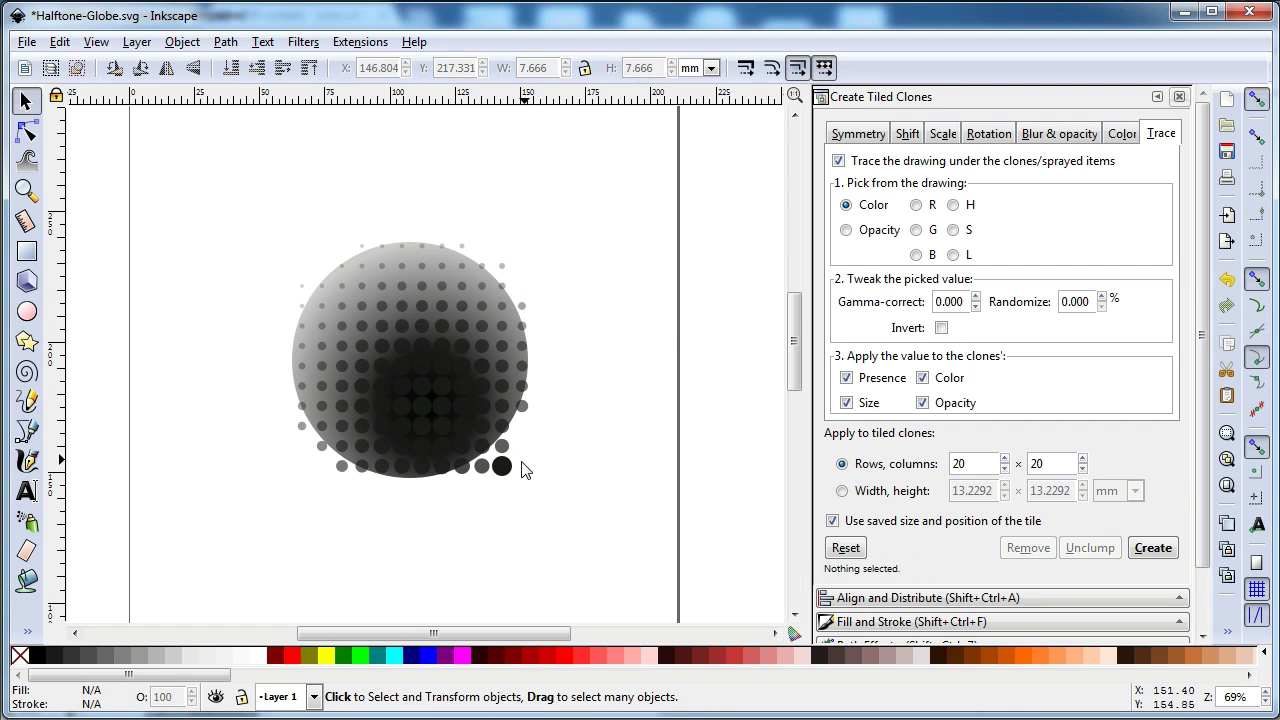
{"action": "left_click", "coordinate": [502, 466]}
{"action": "key", "text": "Delete"}
{"action": "key", "text": "Delete"}
{"action": "key", "text": "Delete"}
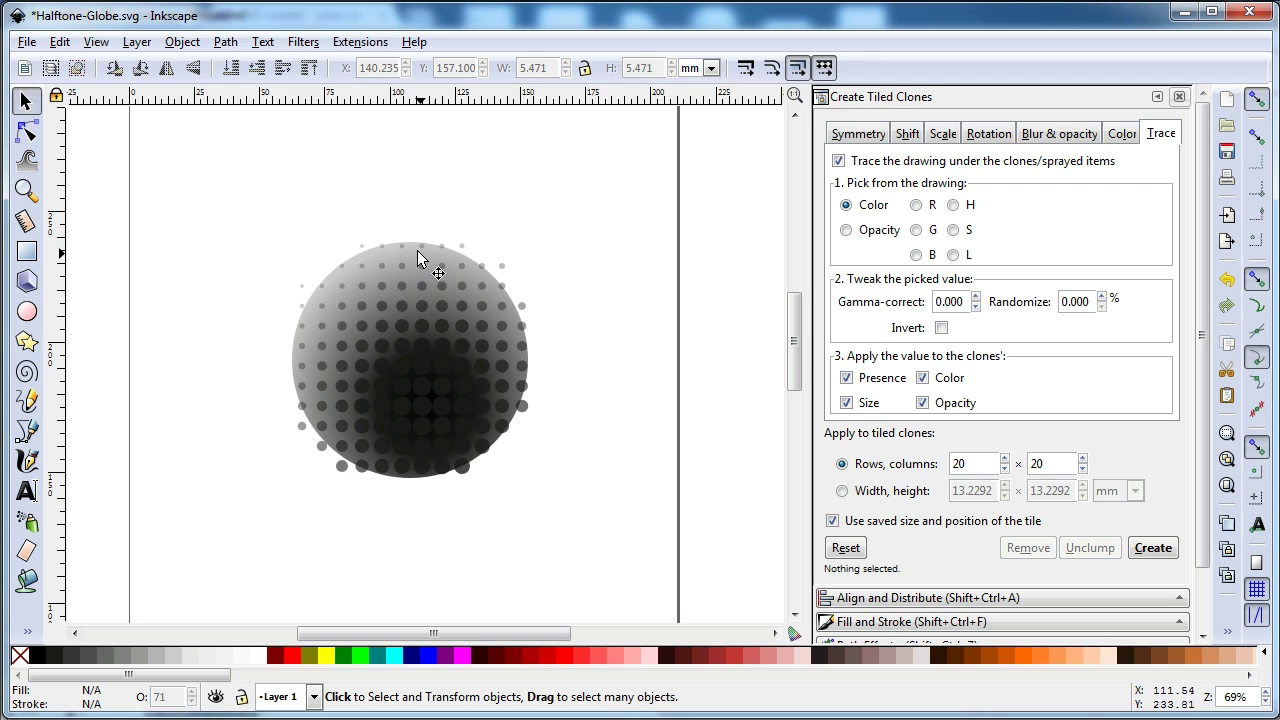
{"action": "left_click_drag", "start_coordinate": [222, 186], "coordinate": [677, 606]}
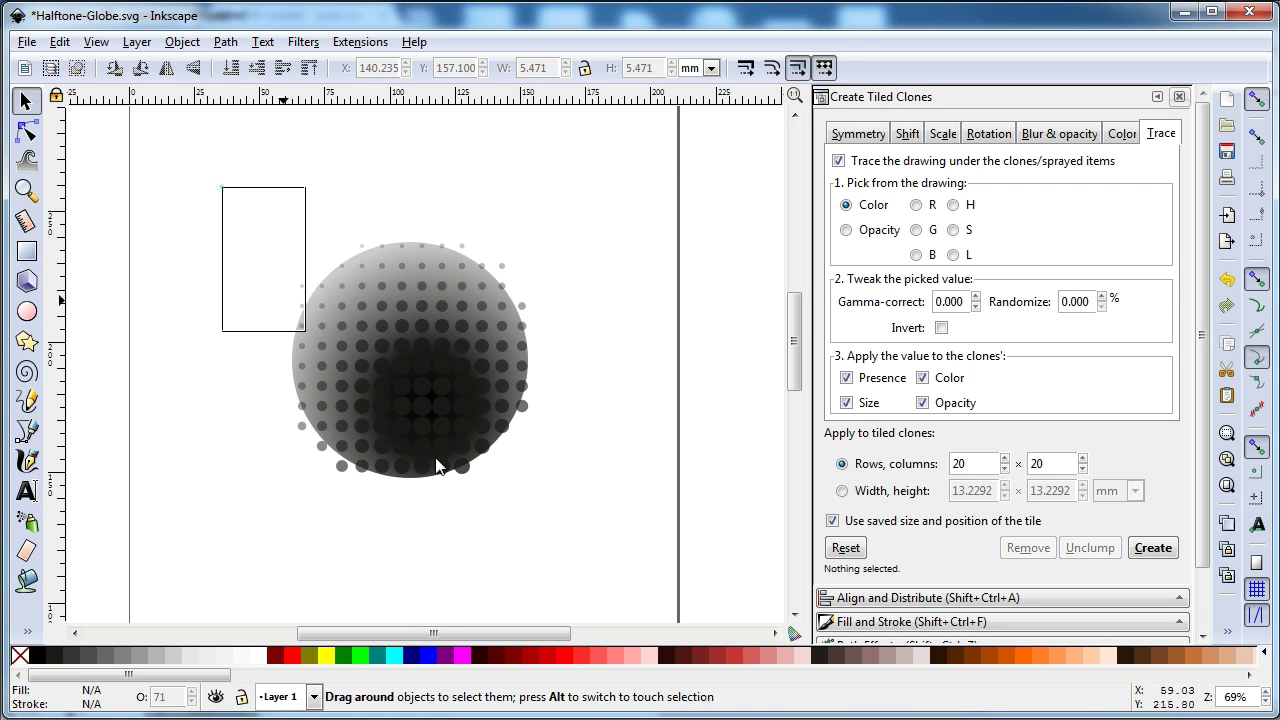
Drop the gradient circle from the selection, fill the dots red, and union them into one path.
{"action": "key", "text": "shift"}
{"action": "left_click", "coordinate": [350, 281], "text": "shift"}
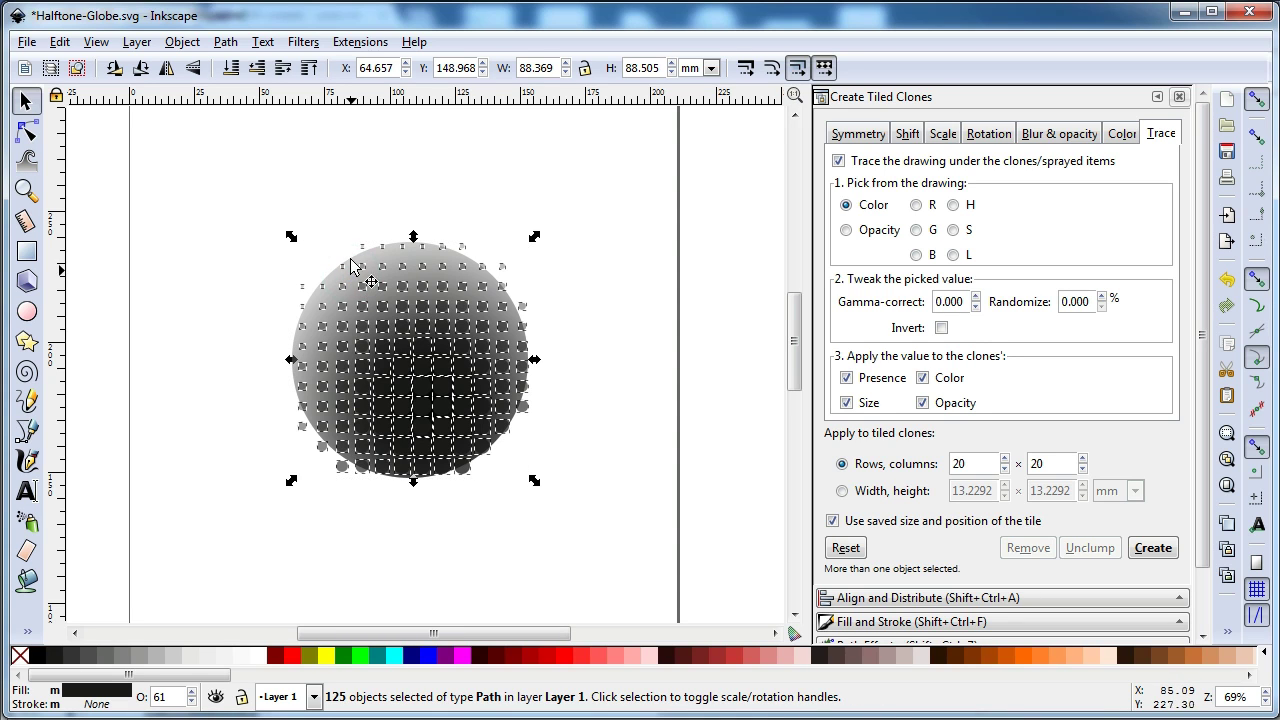
{"action": "left_click", "coordinate": [558, 654]}
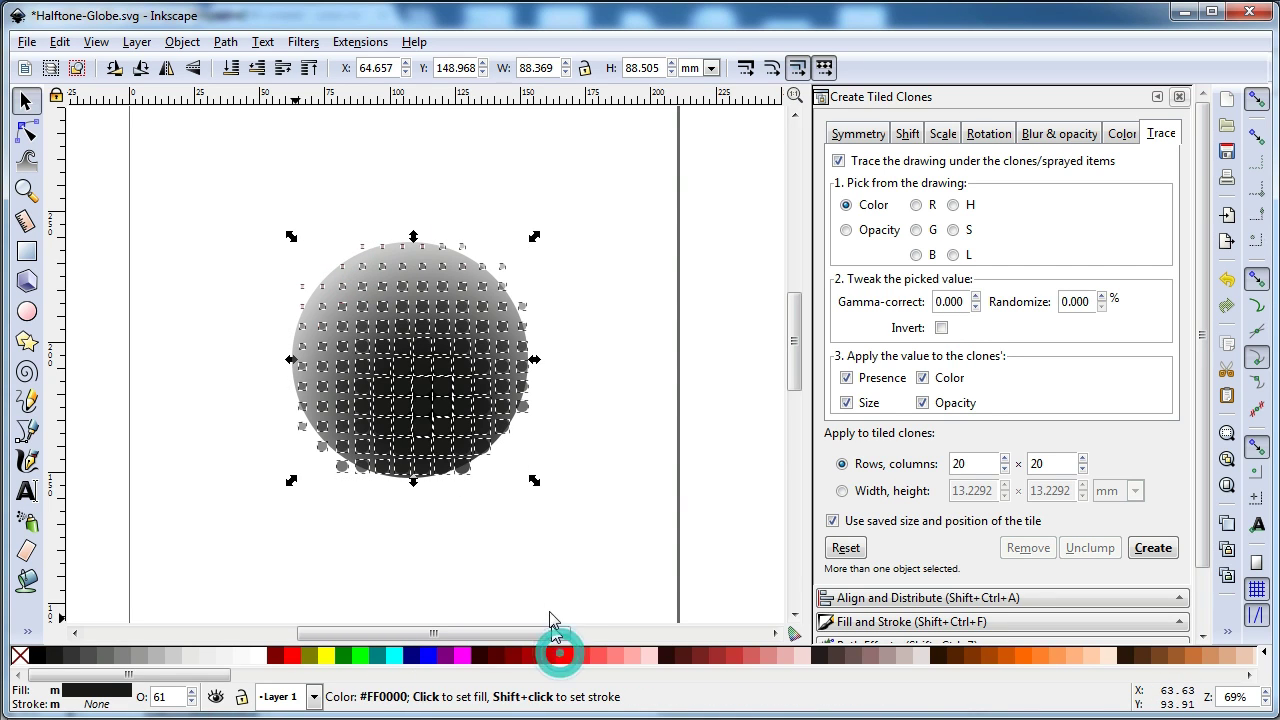
{"action": "left_click", "coordinate": [226, 42]}
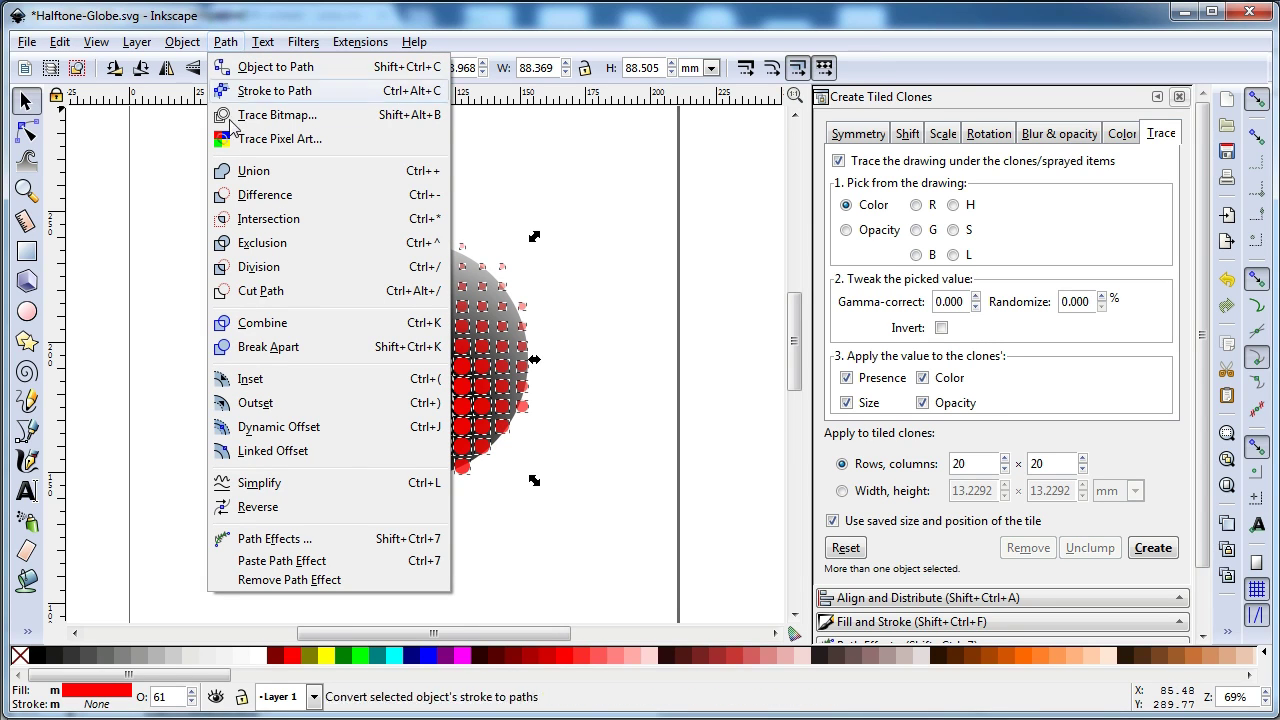
{"action": "left_click", "coordinate": [268, 174]}
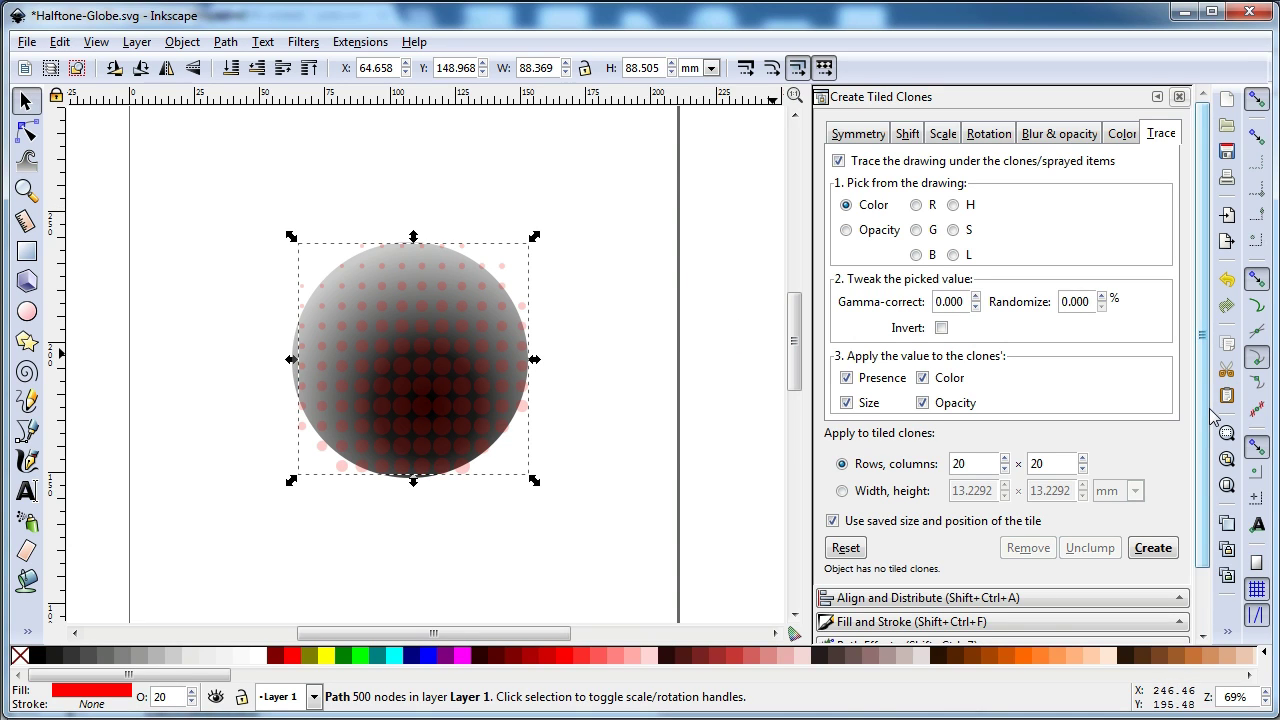
{"action": "left_click_drag", "start_coordinate": [1206, 418], "coordinate": [1206, 508]}
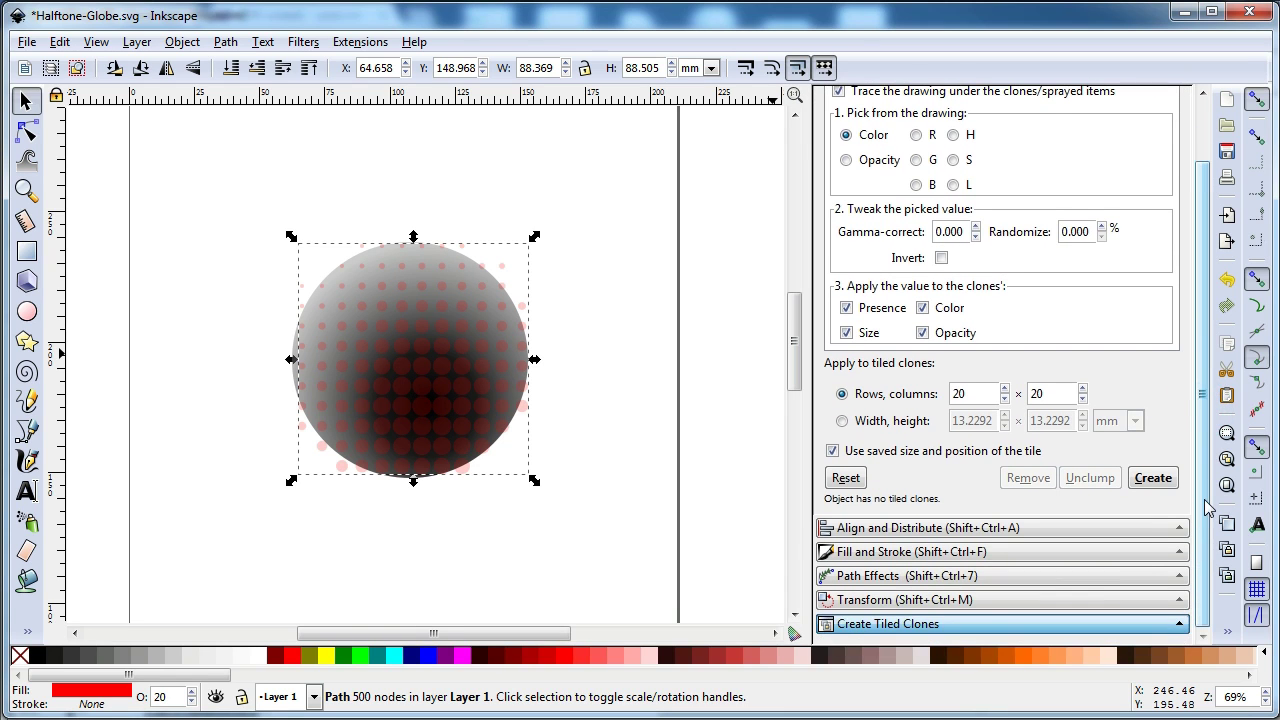
Raise the red dot path's opacity to 100 in Fill and Stroke, then reselect it.
{"action": "left_click", "coordinate": [948, 563]}
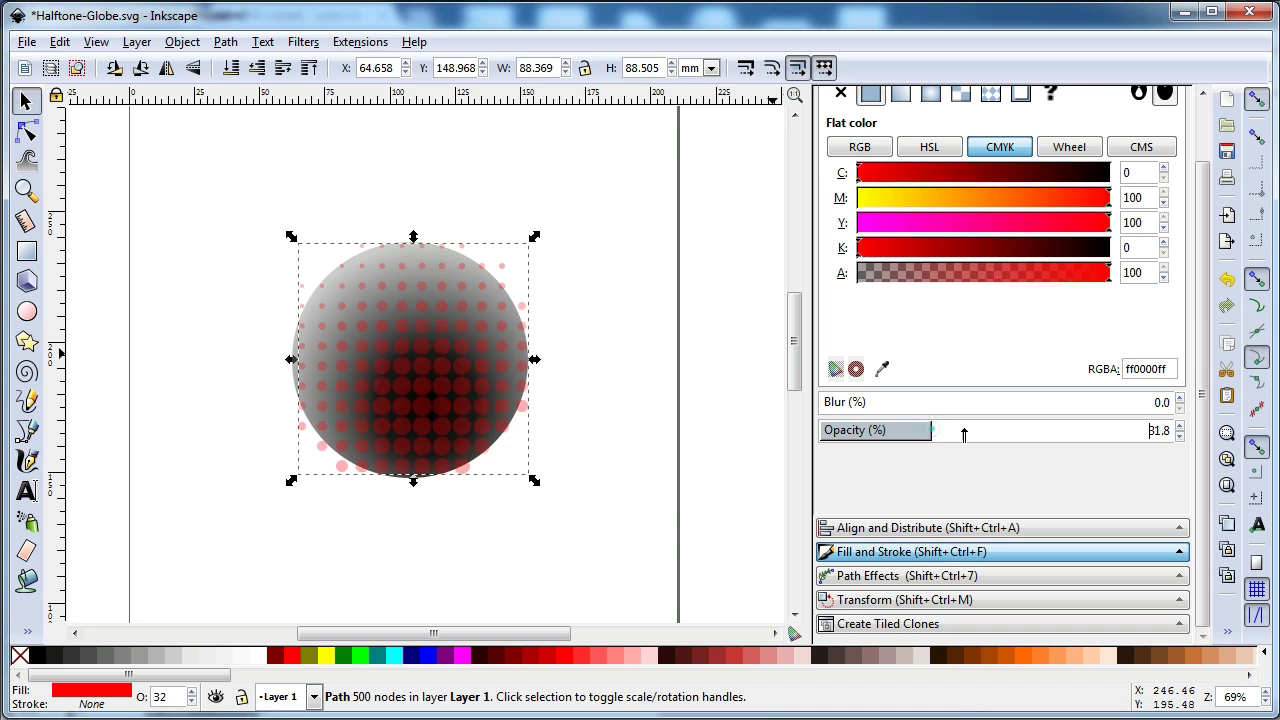
{"action": "left_click", "coordinate": [929, 431]}
{"action": "left_click", "coordinate": [652, 420]}
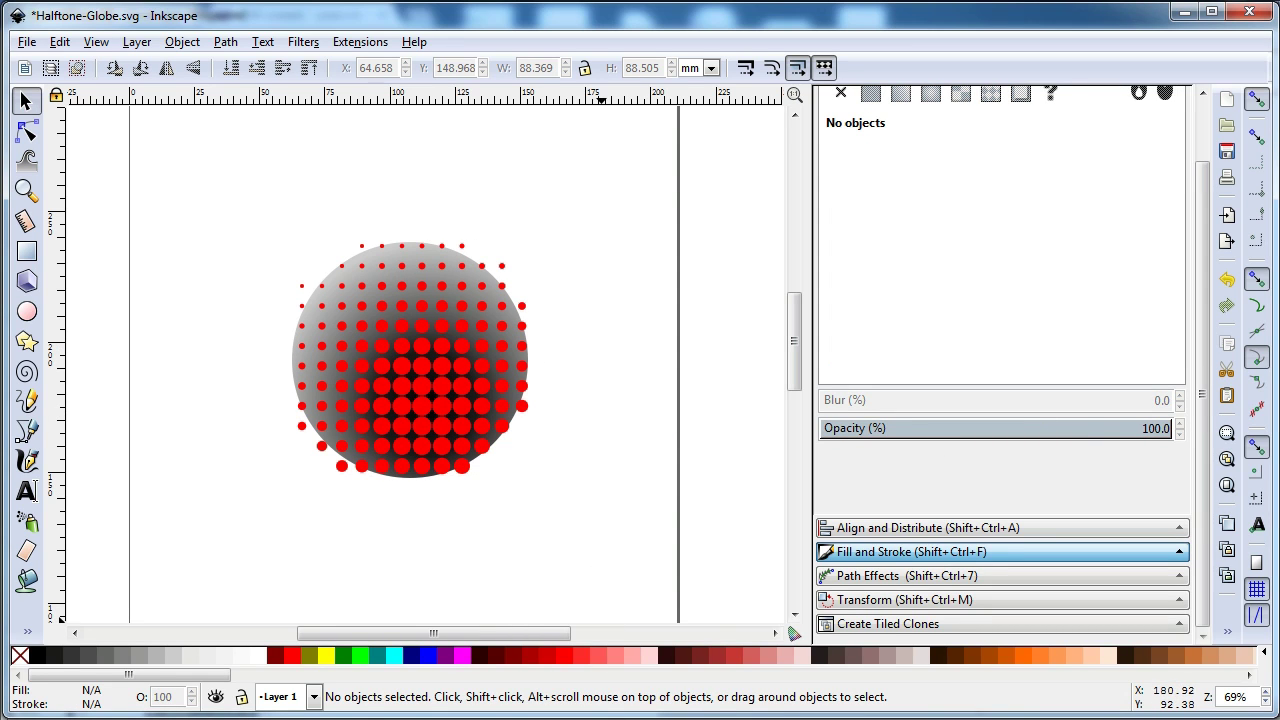
{"action": "left_click", "coordinate": [465, 478]}
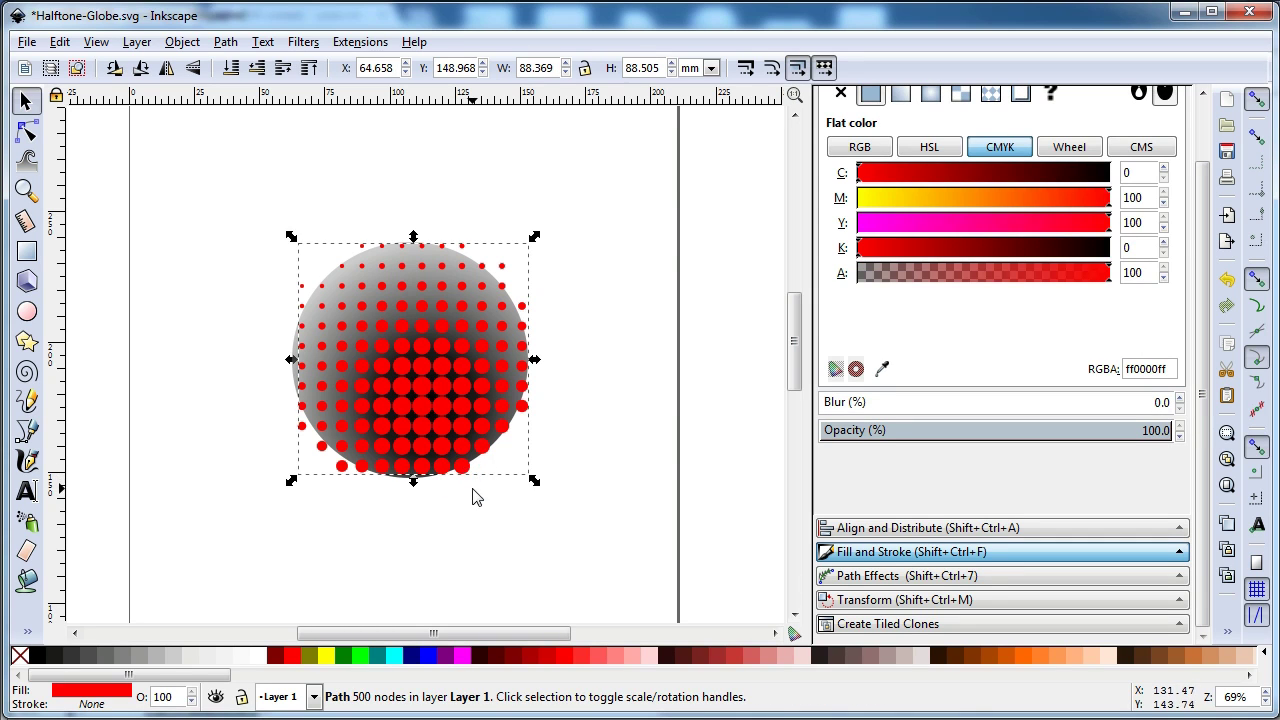
{"action": "left_click", "coordinate": [866, 577]}
Add Lattice Deformation 2 from the path effects list and show its lattice knots.
{"action": "mouse_move", "coordinate": [1200, 450]}
{"action": "left_mouse_down"}
{"action": "mouse_move", "coordinate": [1205, 403]}
{"action": "mouse_move", "coordinate": [940, 291]}
{"action": "left_mouse_up"}
{"action": "left_click", "coordinate": [838, 546]}
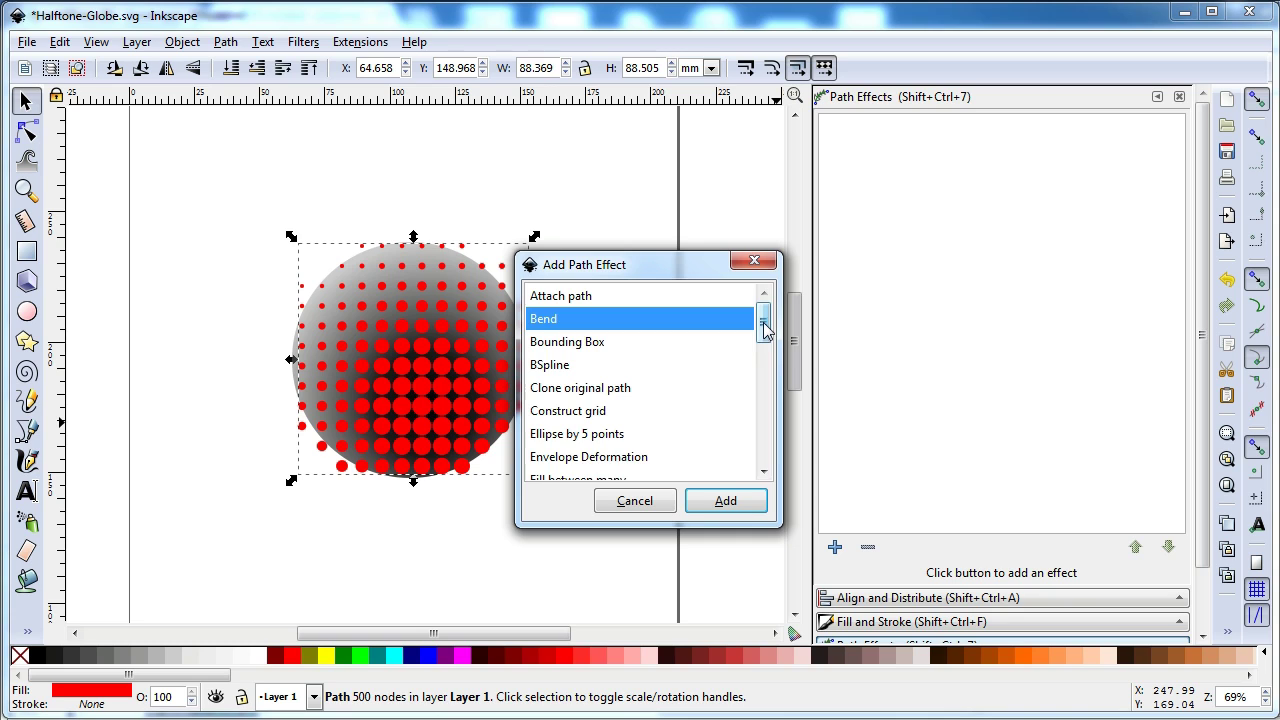
{"action": "left_click_drag", "start_coordinate": [764, 330], "coordinate": [766, 393]}
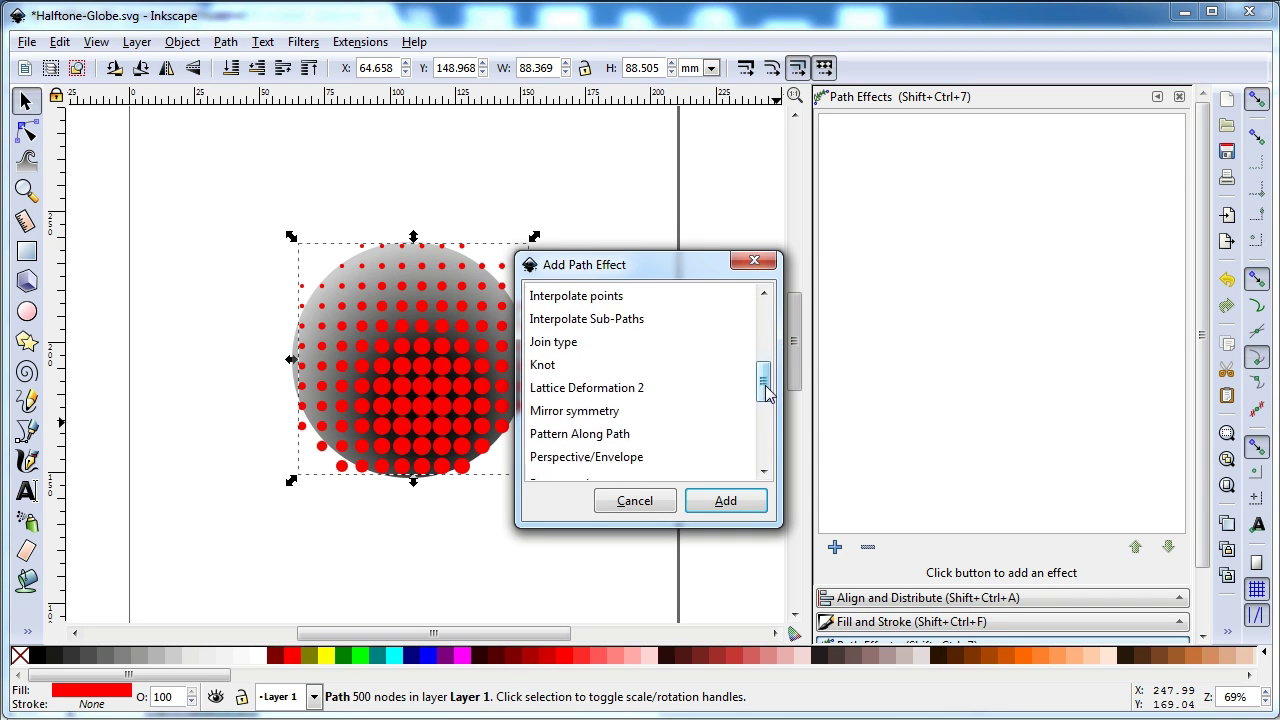
{"action": "left_click", "coordinate": [607, 385]}
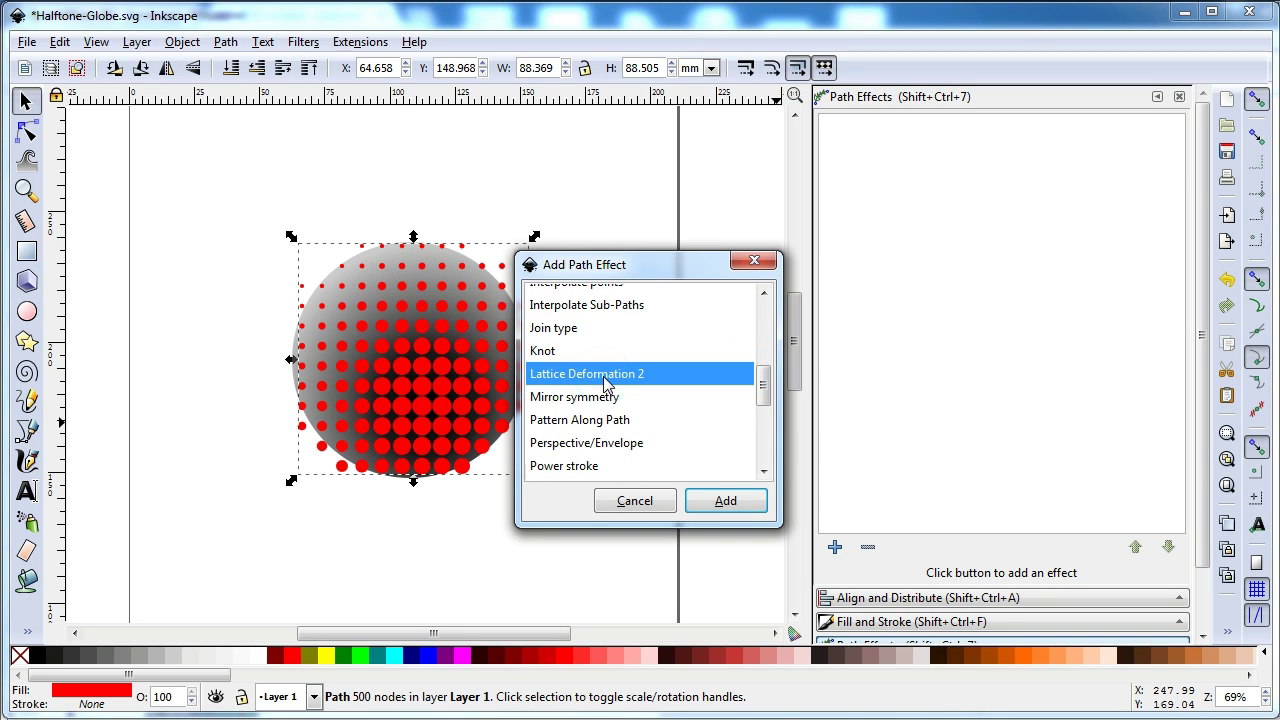
{"action": "left_click", "coordinate": [740, 508]}
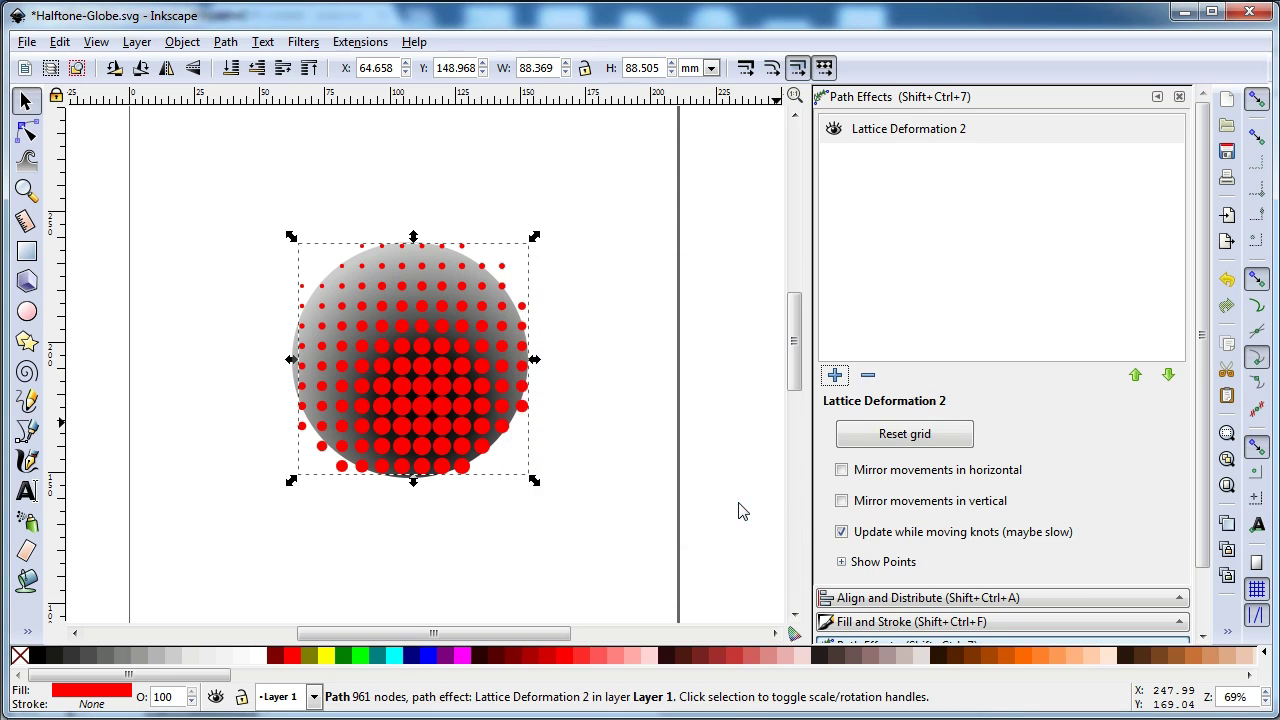
{"action": "left_click", "coordinate": [27, 133]}
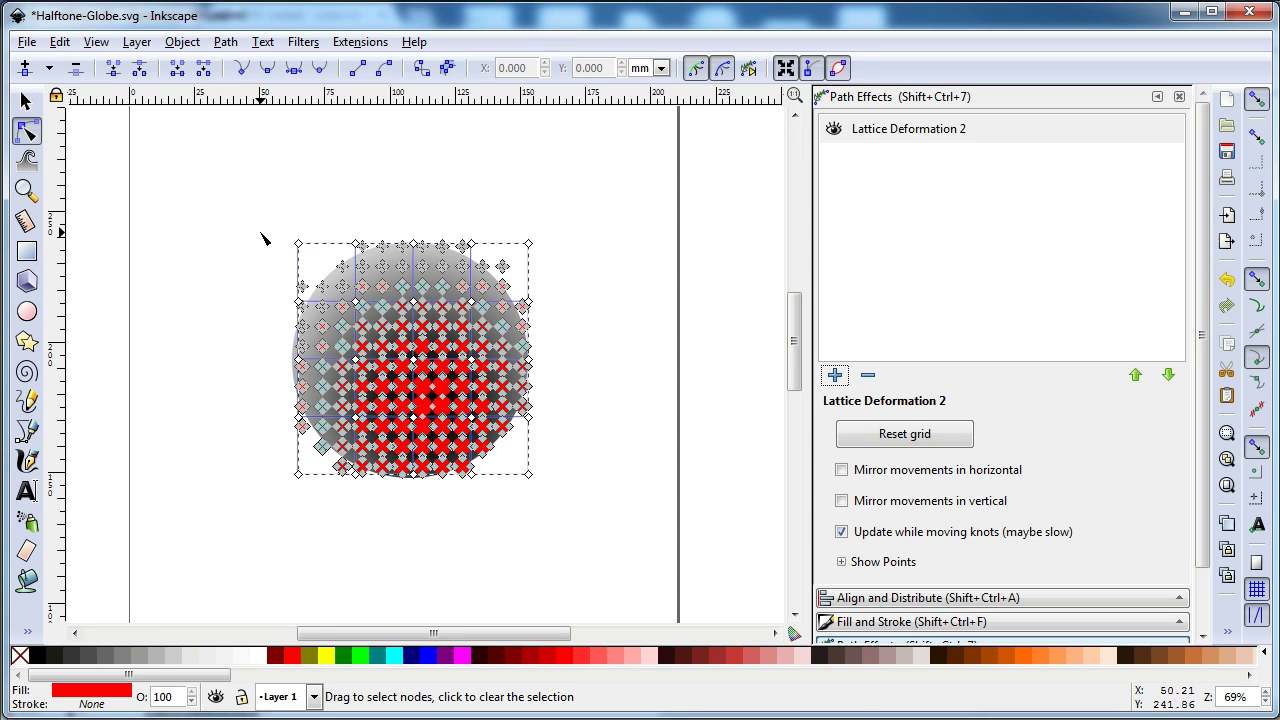
Pull the lower, right and upper lattice knots outward so the red dot rows bulge spherically.
{"action": "left_click_drag", "start_coordinate": [270, 222], "coordinate": [610, 520]}
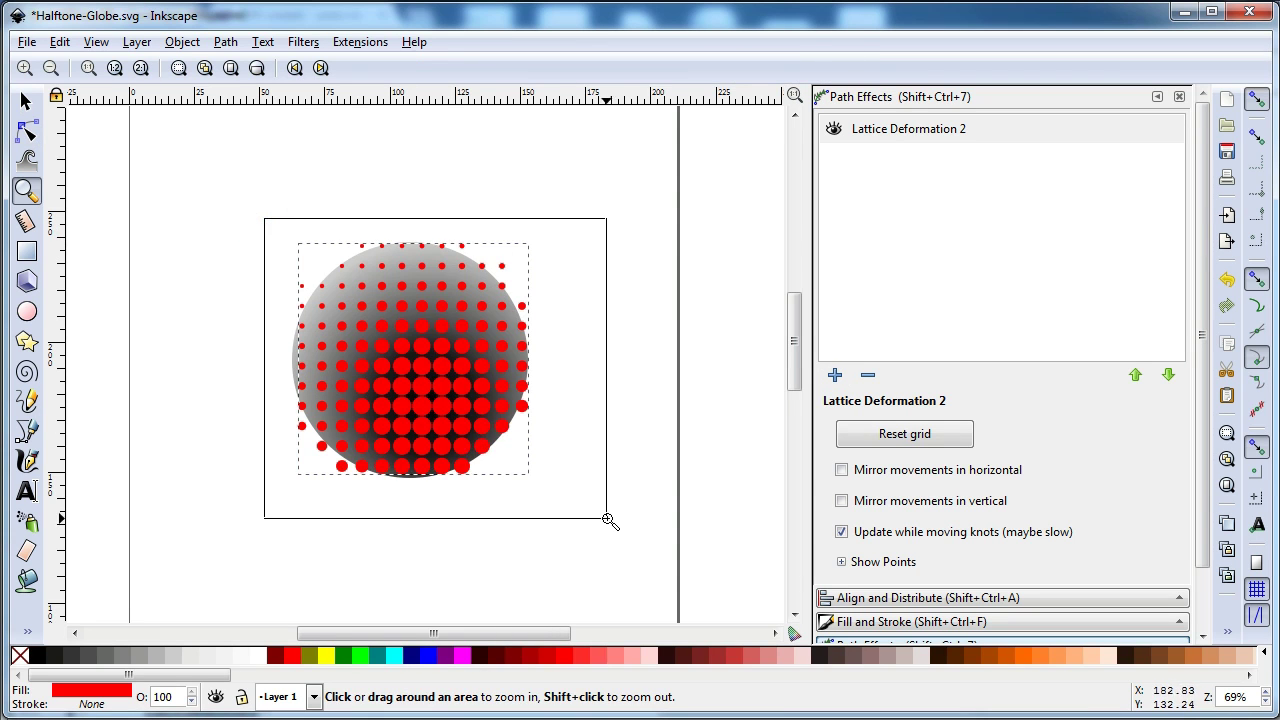
{"action": "left_click", "coordinate": [27, 133]}
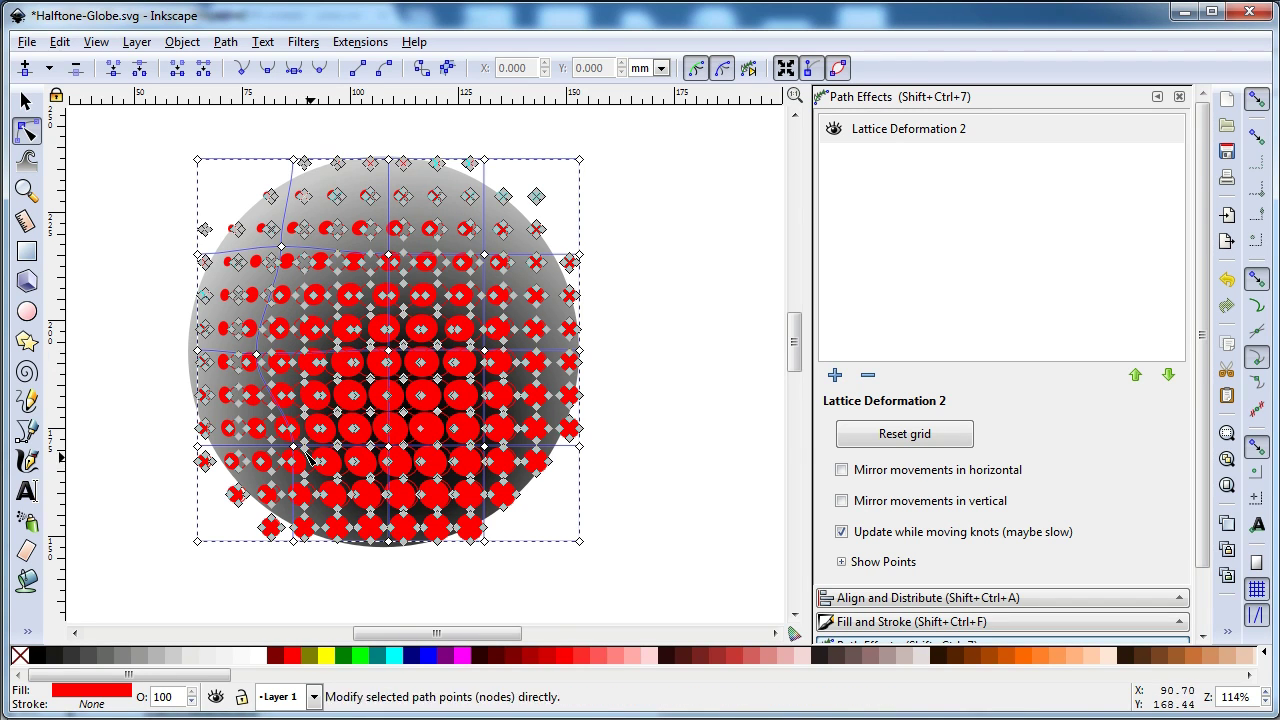
{"action": "left_click_drag", "start_coordinate": [281, 468], "coordinate": [277, 464]}
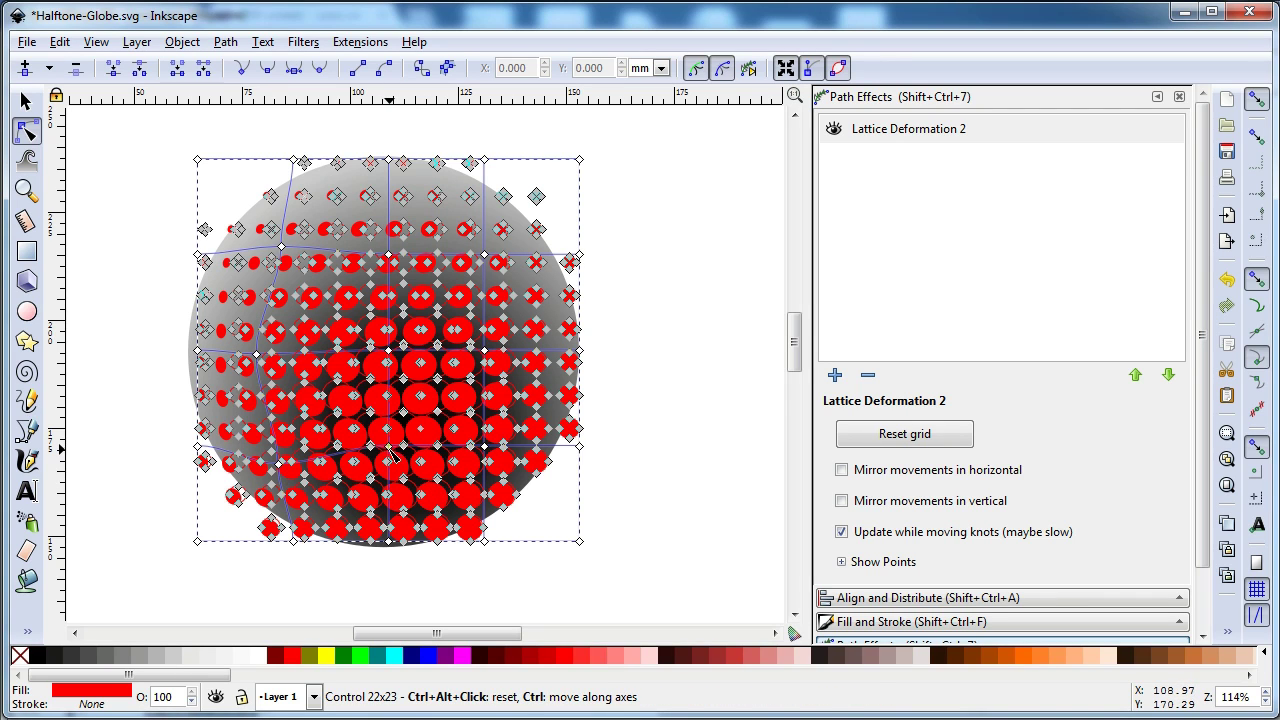
{"action": "left_click_drag", "start_coordinate": [387, 466], "coordinate": [388, 470]}
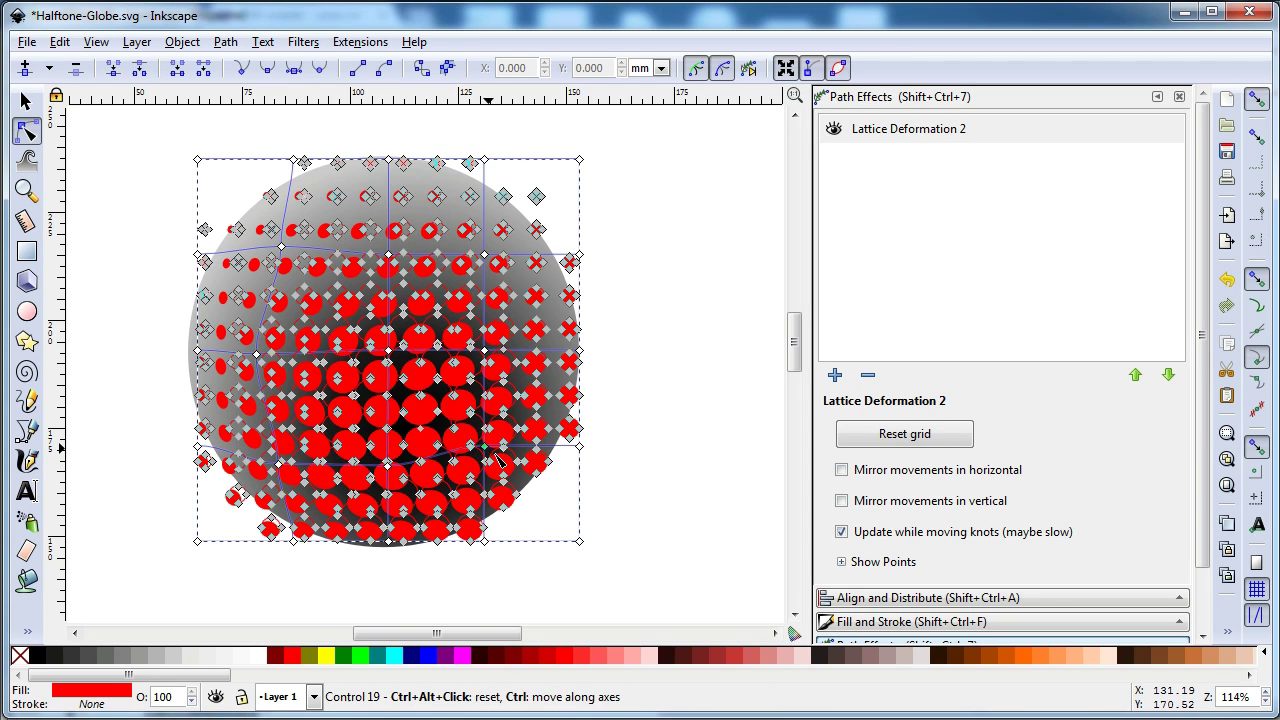
{"action": "left_click_drag", "start_coordinate": [495, 458], "coordinate": [494, 462]}
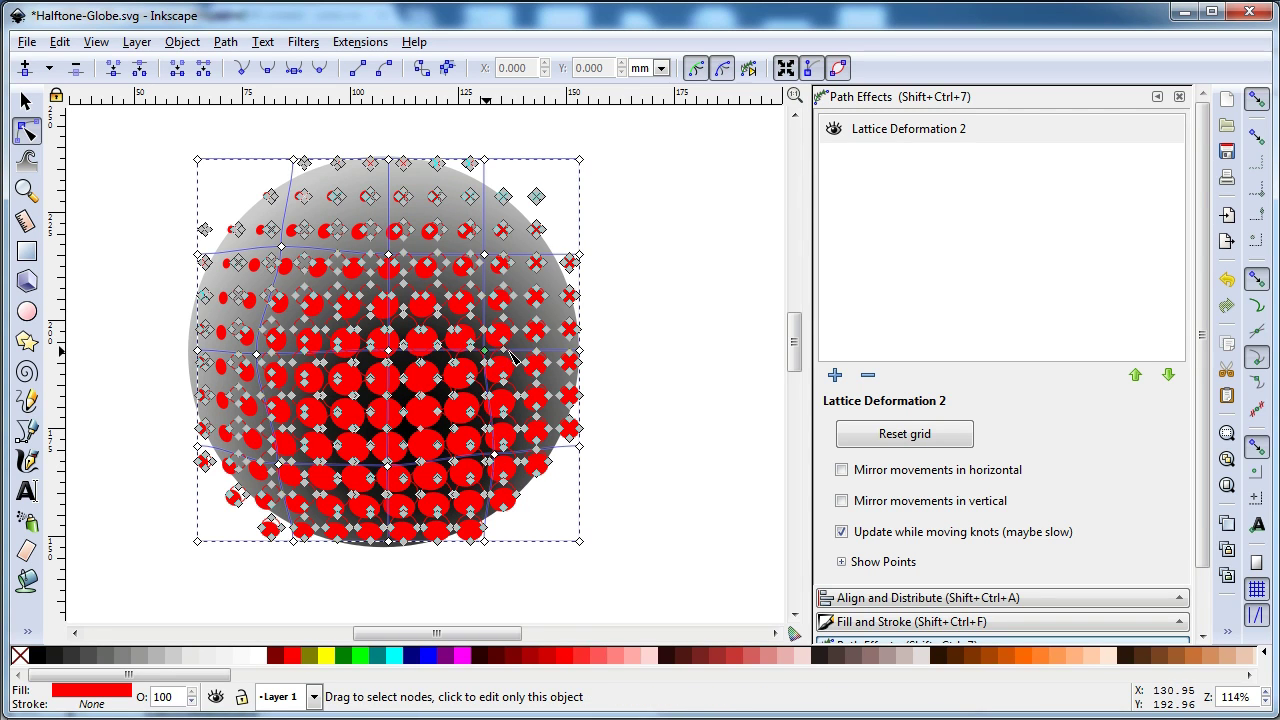
{"action": "left_click_drag", "start_coordinate": [484, 351], "coordinate": [511, 355]}
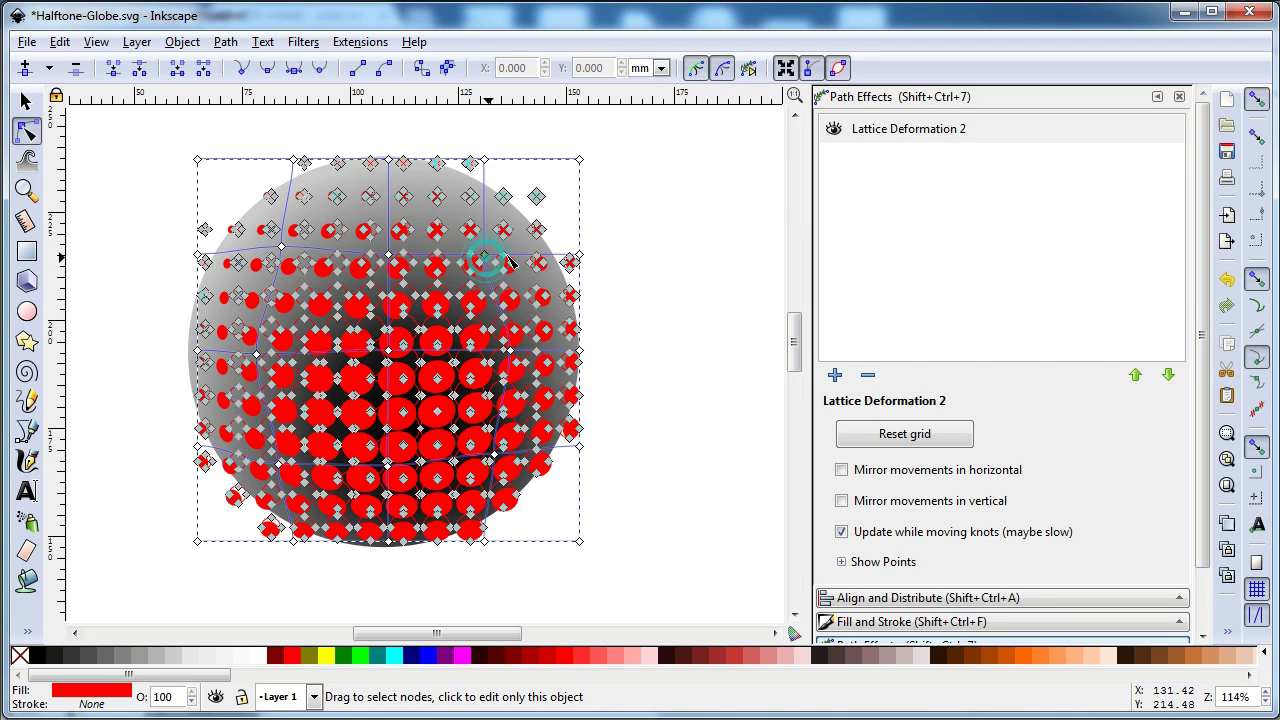
{"action": "left_click_drag", "start_coordinate": [485, 256], "coordinate": [508, 257]}
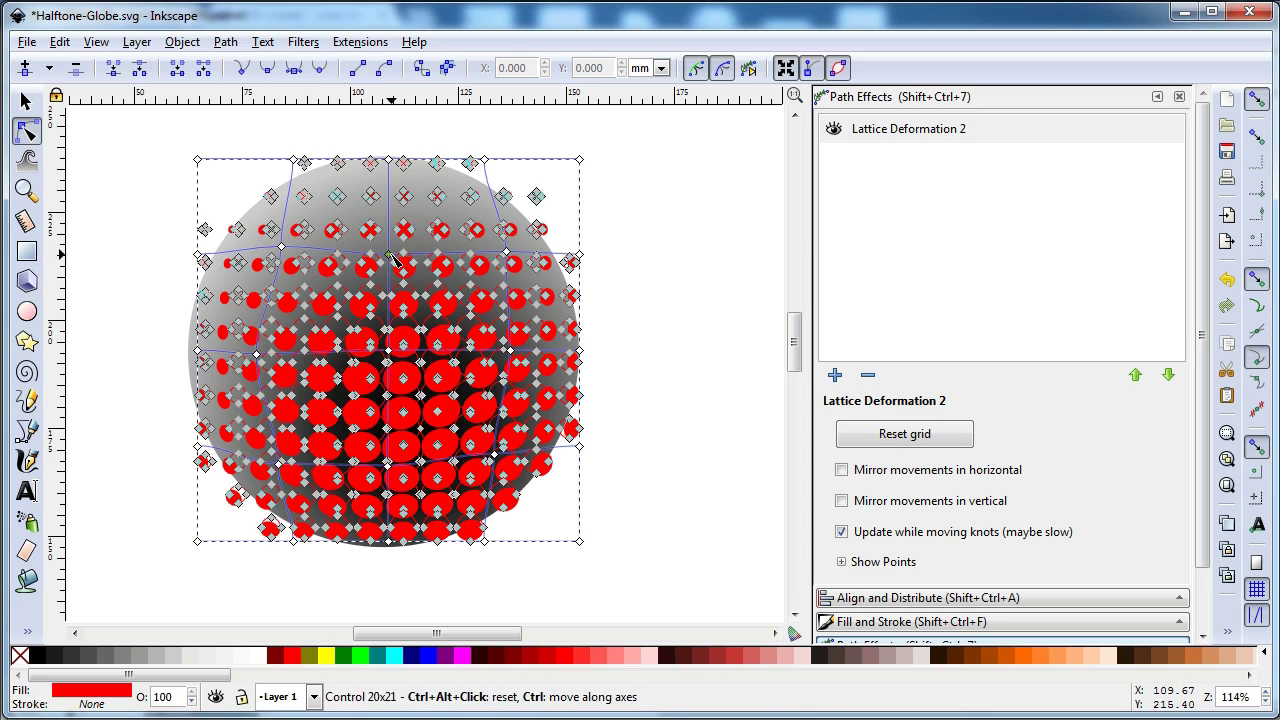
{"action": "left_click_drag", "start_coordinate": [391, 241], "coordinate": [389, 237]}
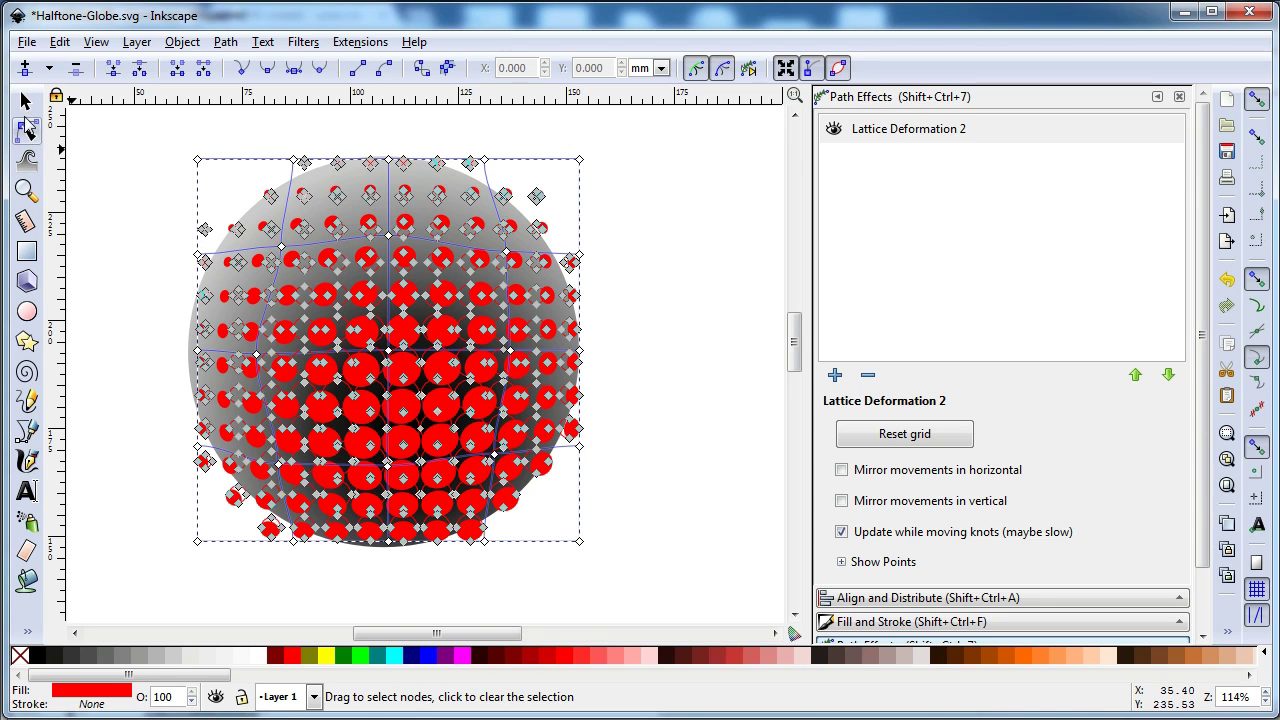
{"action": "left_click", "coordinate": [26, 100]}
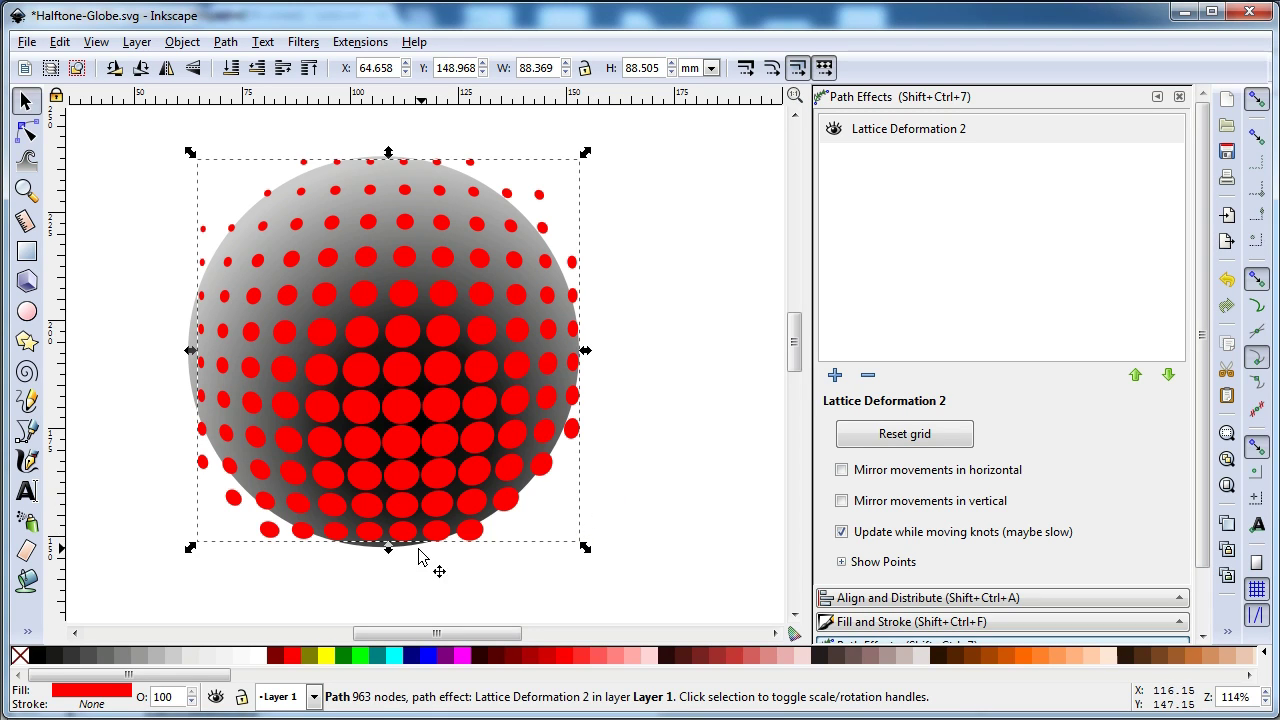
Stretch the warped red dot grid slightly taller at its bottom edge.
{"action": "left_click", "coordinate": [586, 551], "text": "shift"}
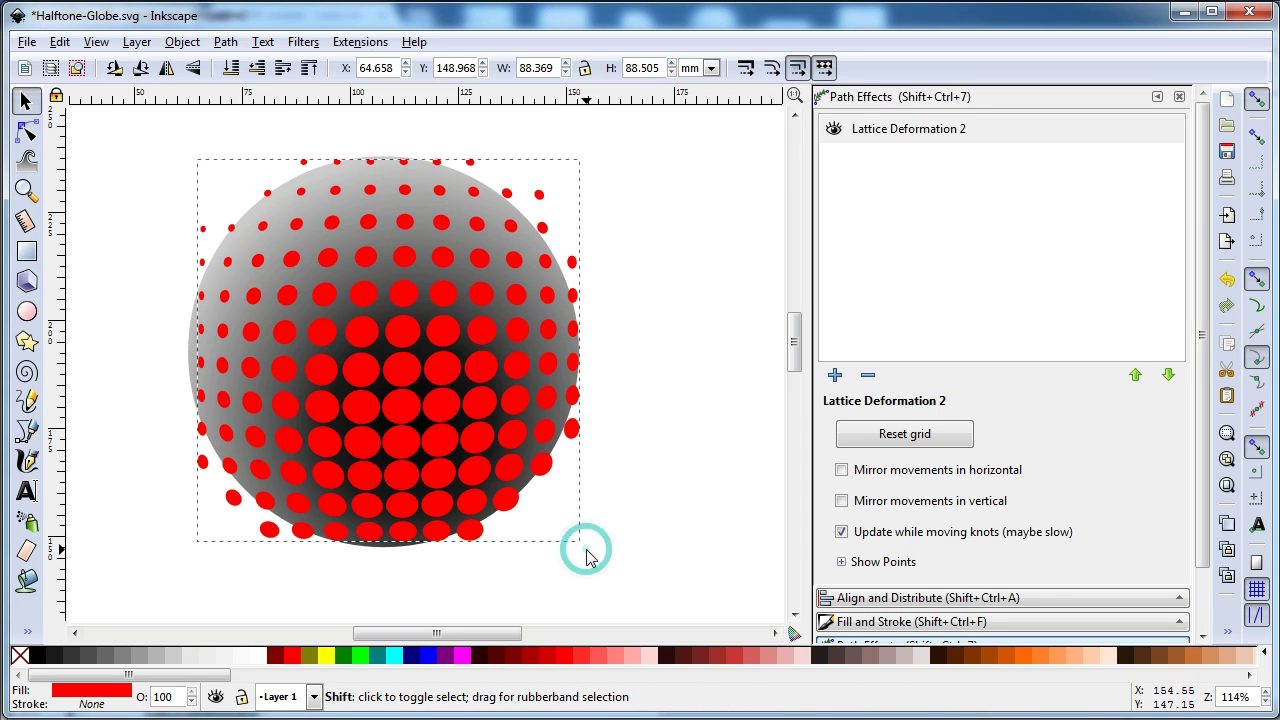
{"action": "left_click", "coordinate": [460, 575]}
{"action": "left_click", "coordinate": [457, 530]}
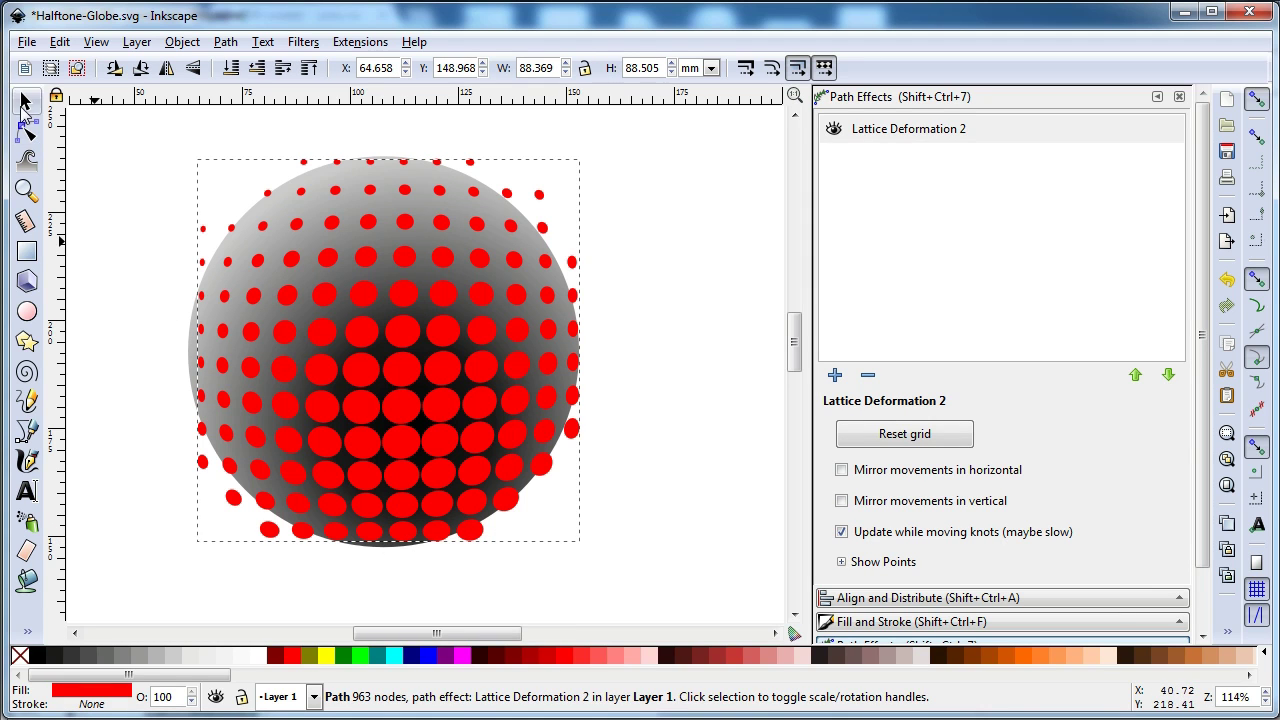
{"action": "left_click", "coordinate": [631, 352]}
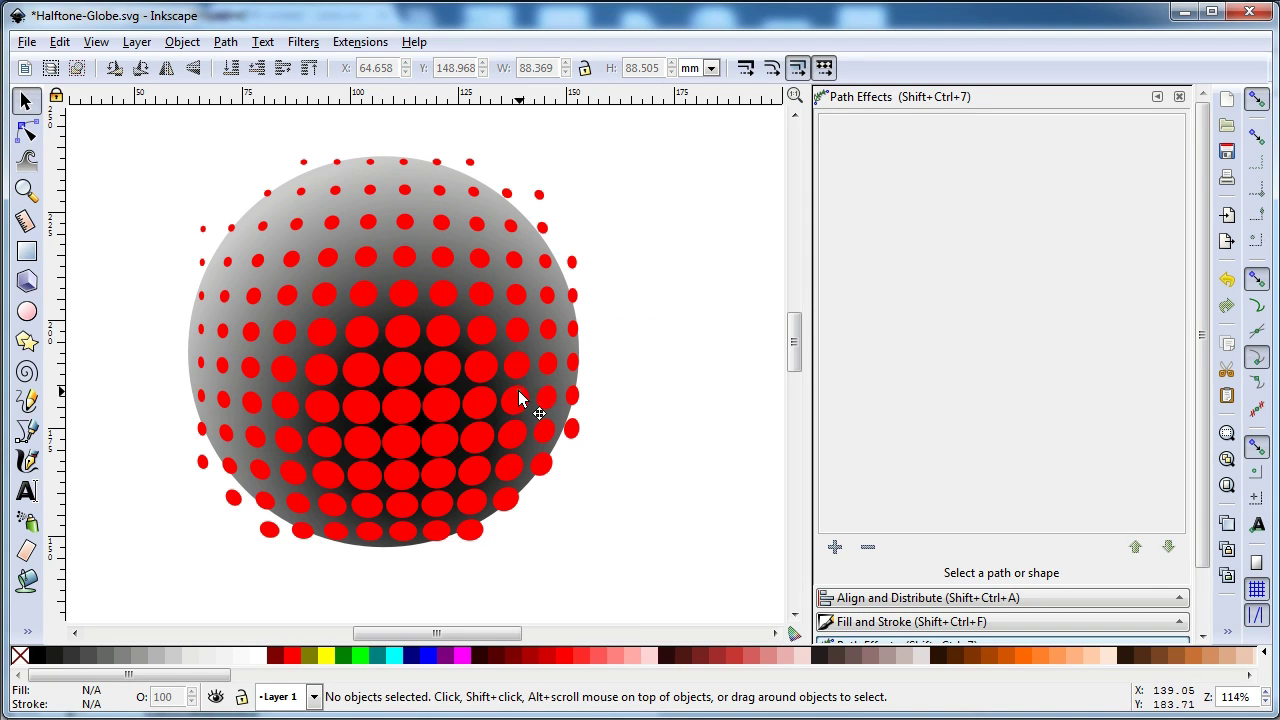
{"action": "left_click", "coordinate": [519, 399]}
{"action": "left_click", "coordinate": [25, 130]}
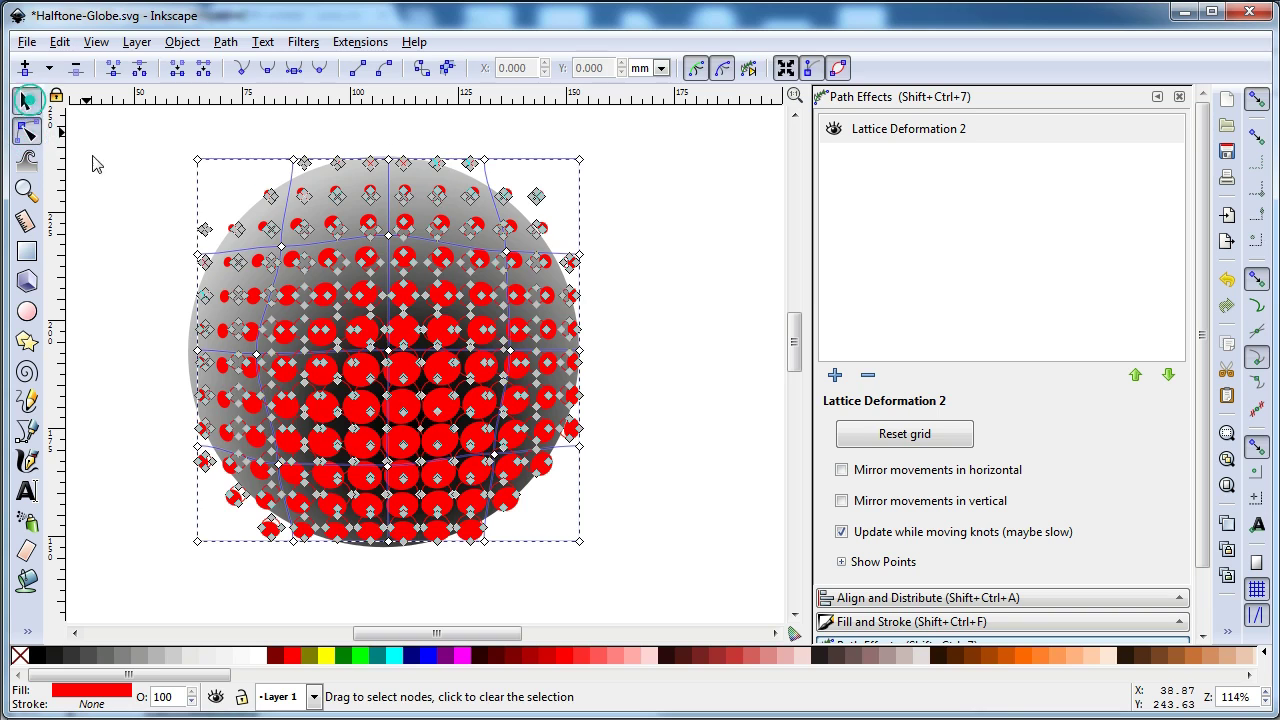
{"action": "key", "text": "s"}
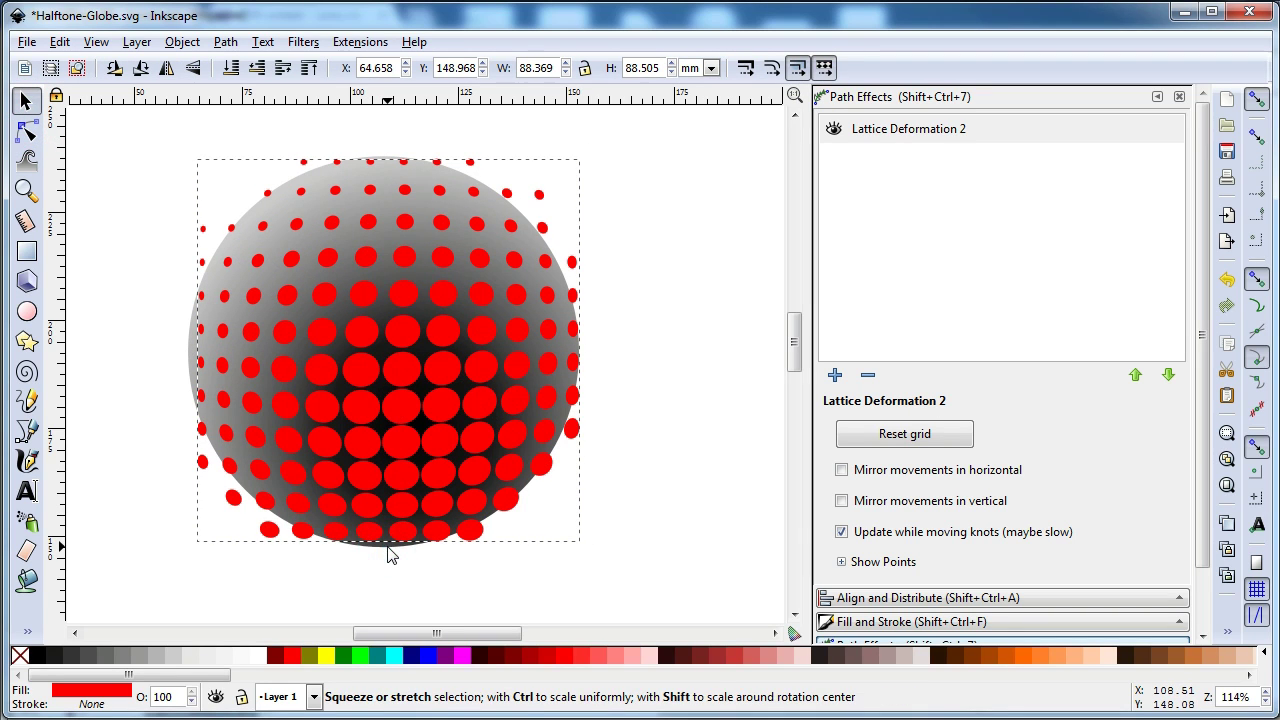
{"action": "left_click_drag", "start_coordinate": [387, 546], "coordinate": [387, 549]}
{"action": "left_click", "coordinate": [456, 565]}
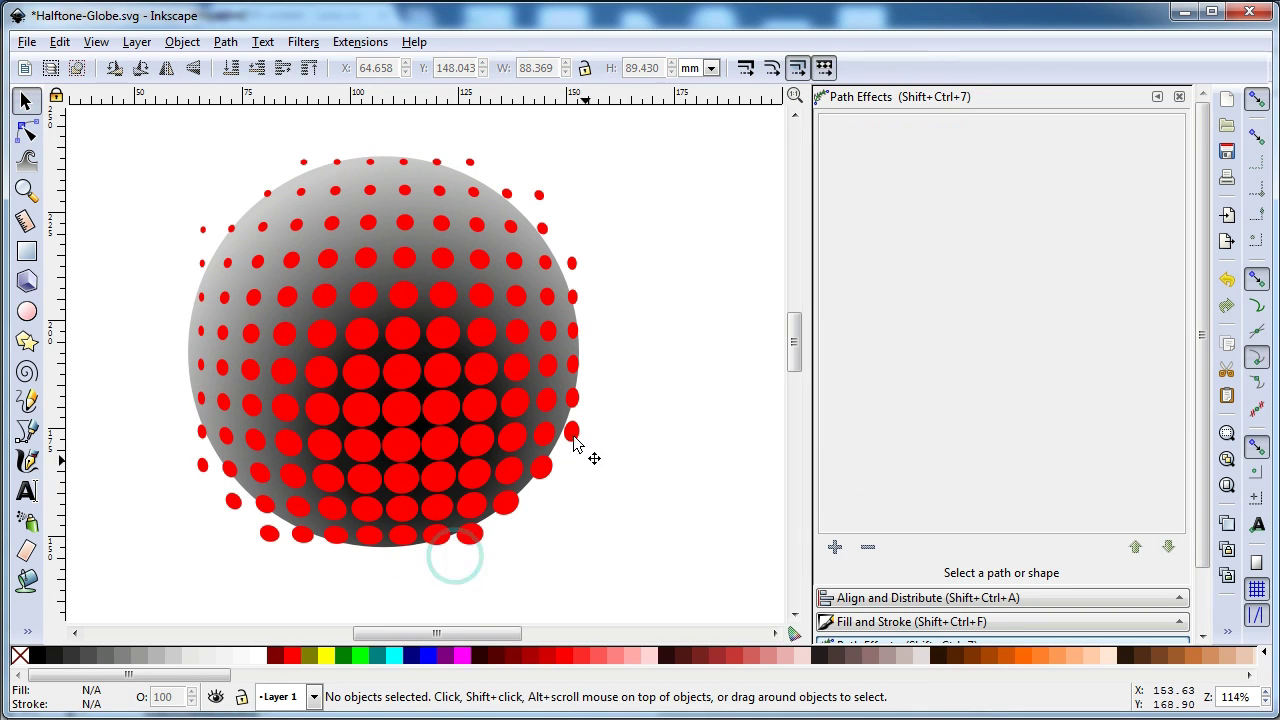
Raise the grey gradient circle to the top and clip the dot grid to it.
{"action": "left_click", "coordinate": [313, 173]}
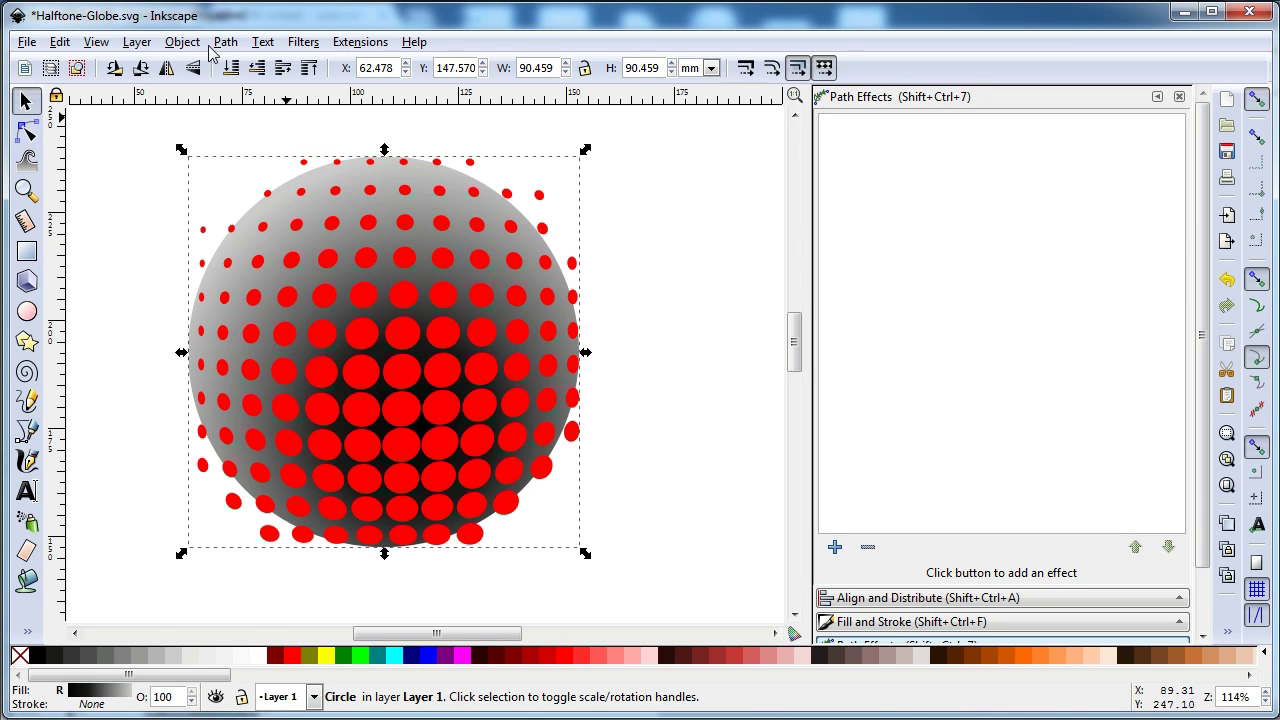
{"action": "left_click", "coordinate": [182, 41]}
{"action": "left_click", "coordinate": [240, 432]}
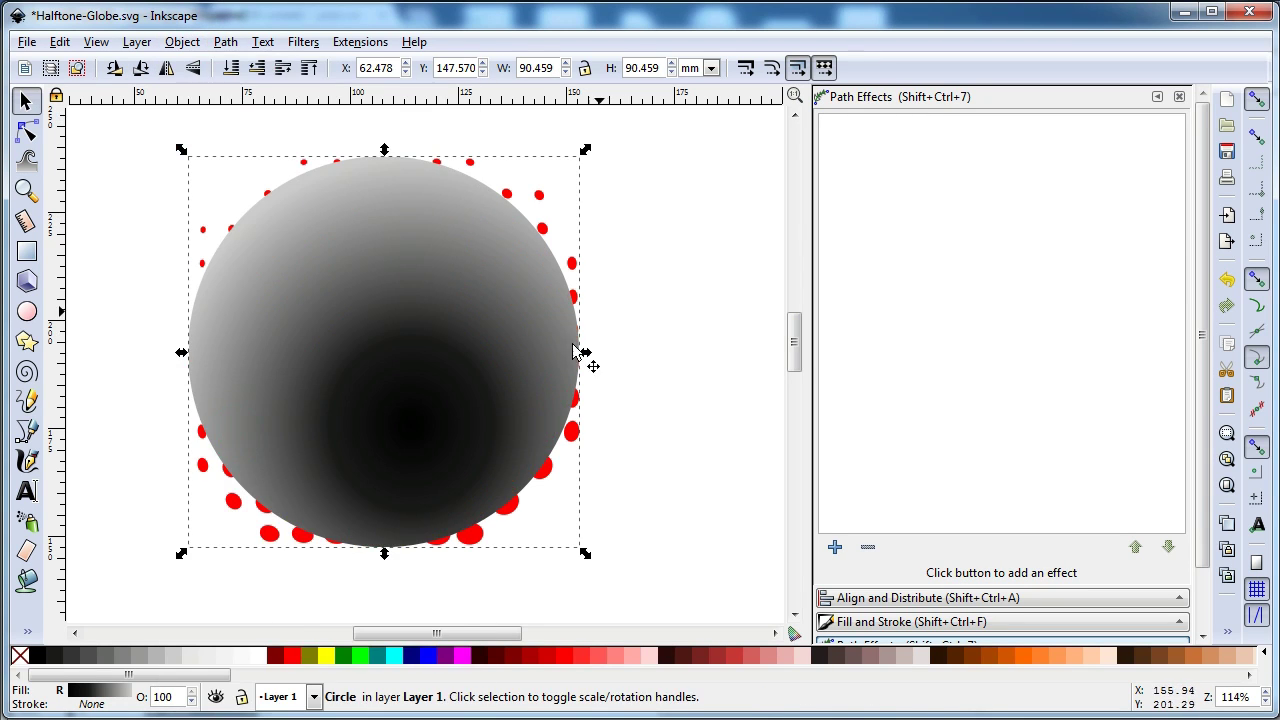
{"action": "left_click", "coordinate": [270, 537], "text": "shift"}
{"action": "left_click", "coordinate": [182, 42]}
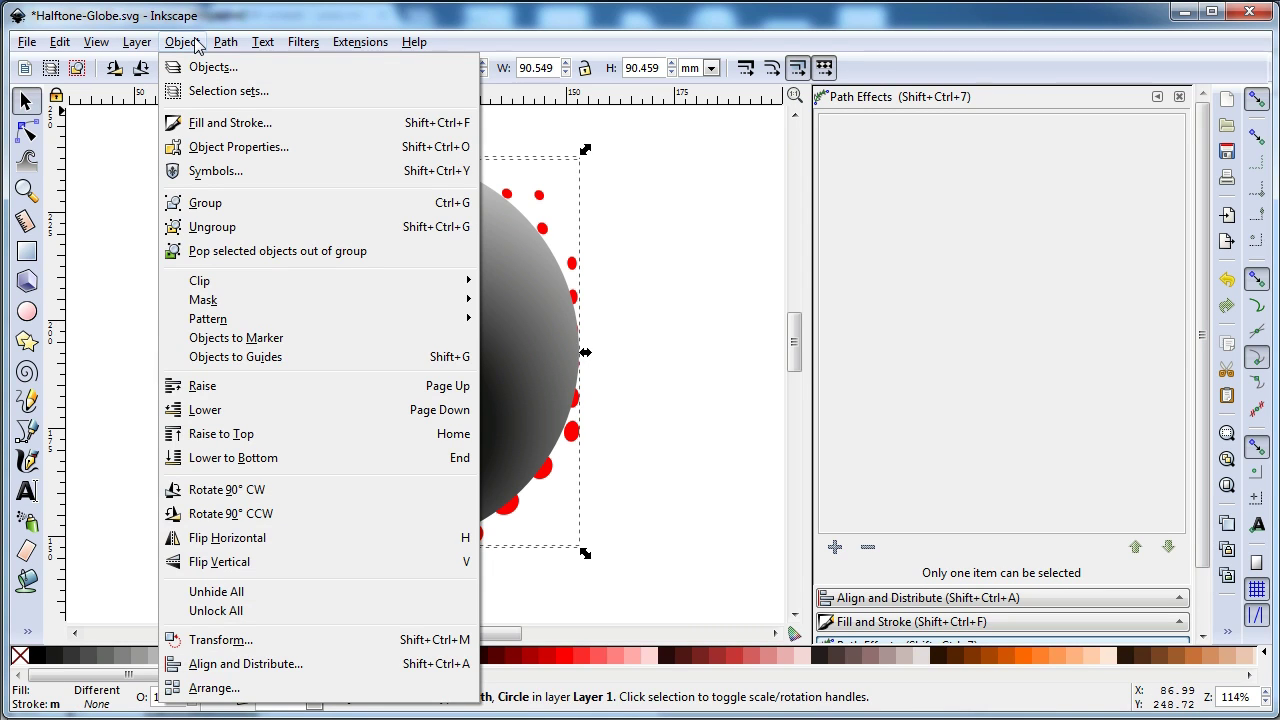
{"action": "left_click", "coordinate": [194, 282]}
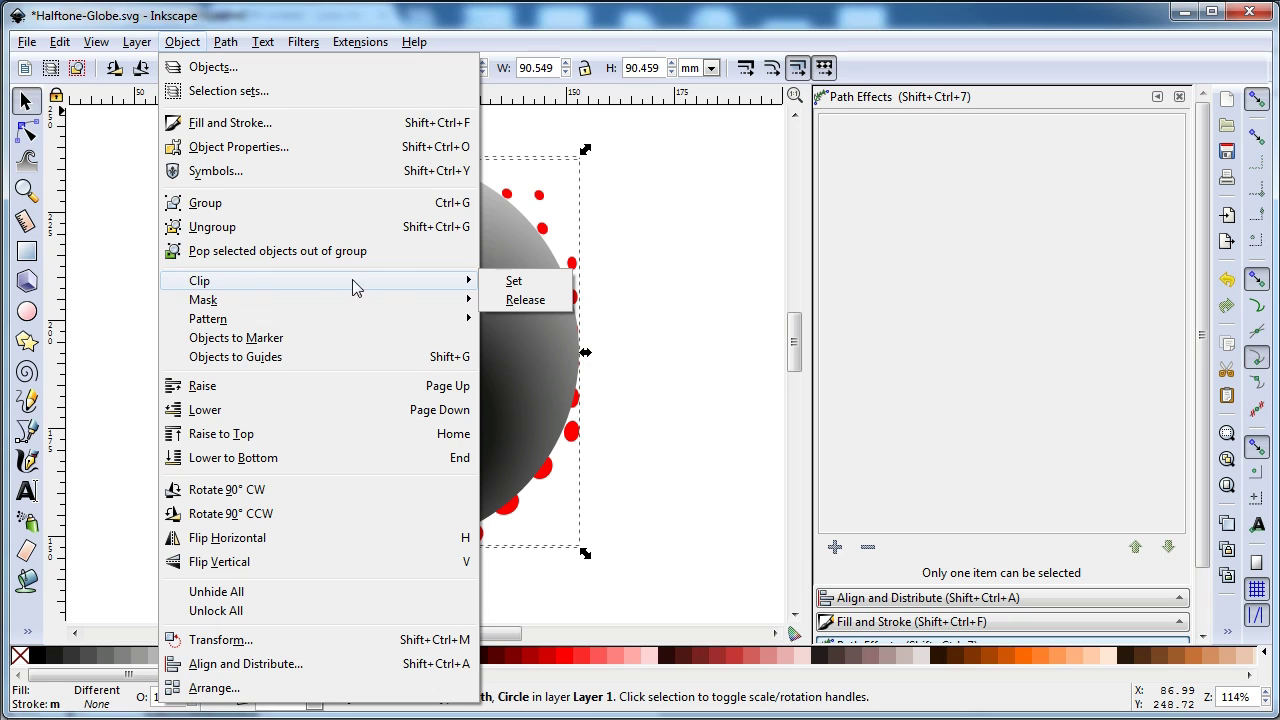
{"action": "left_click", "coordinate": [513, 281]}
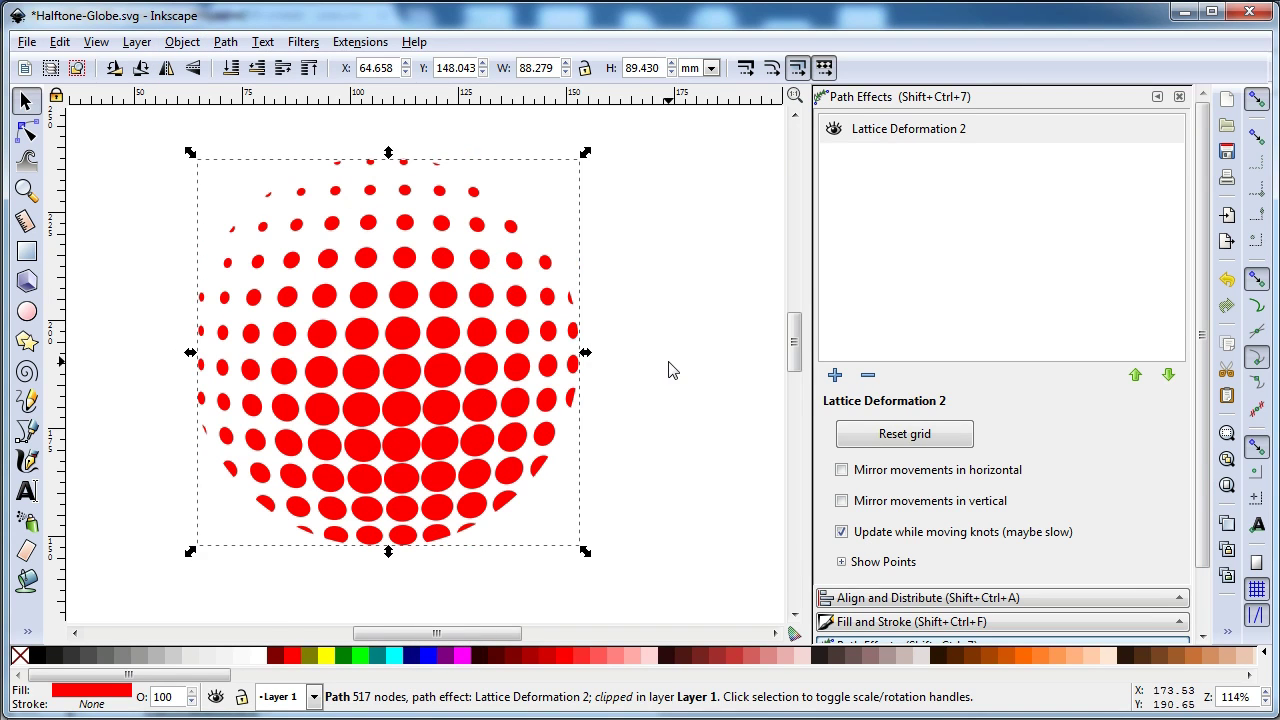
Move the clipped dot globe up and left to X 59.422, Y 154.587 mm.
{"action": "left_click", "coordinate": [688, 402]}
{"action": "left_click", "coordinate": [537, 488]}
{"action": "key", "text": "minus"}
{"action": "left_click", "coordinate": [634, 440]}
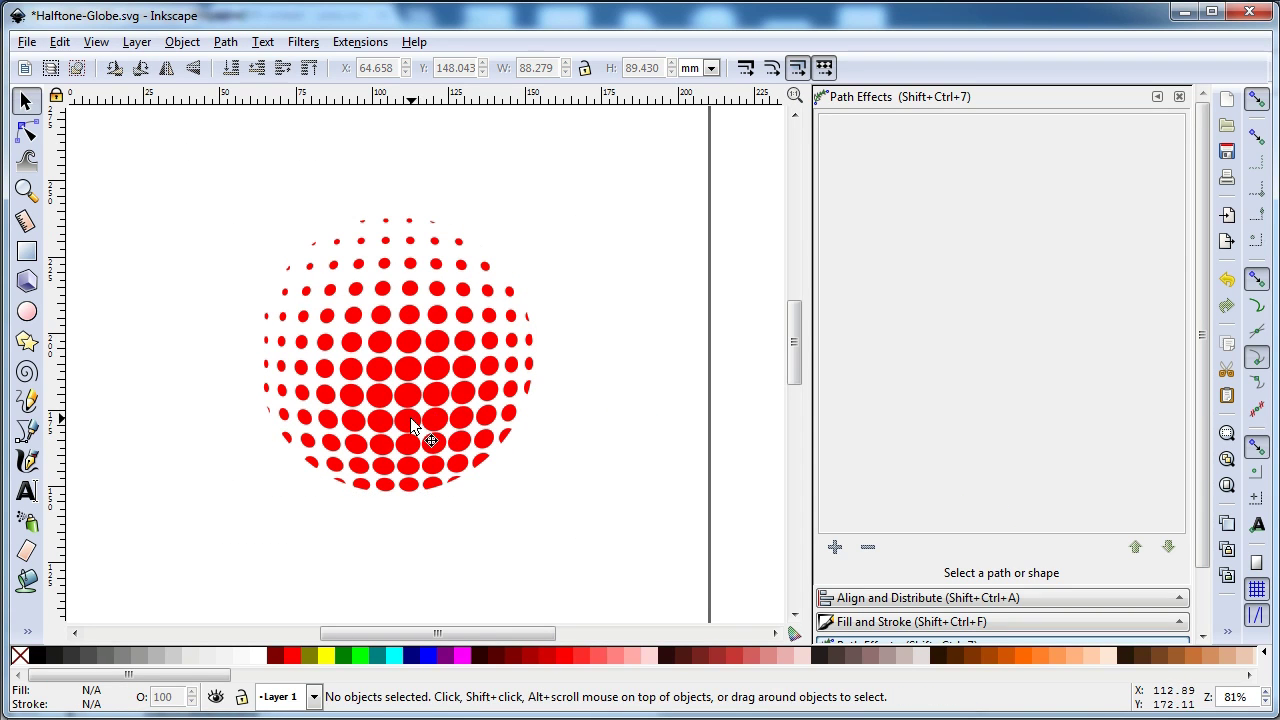
{"action": "left_click_drag", "start_coordinate": [410, 418], "coordinate": [394, 398]}
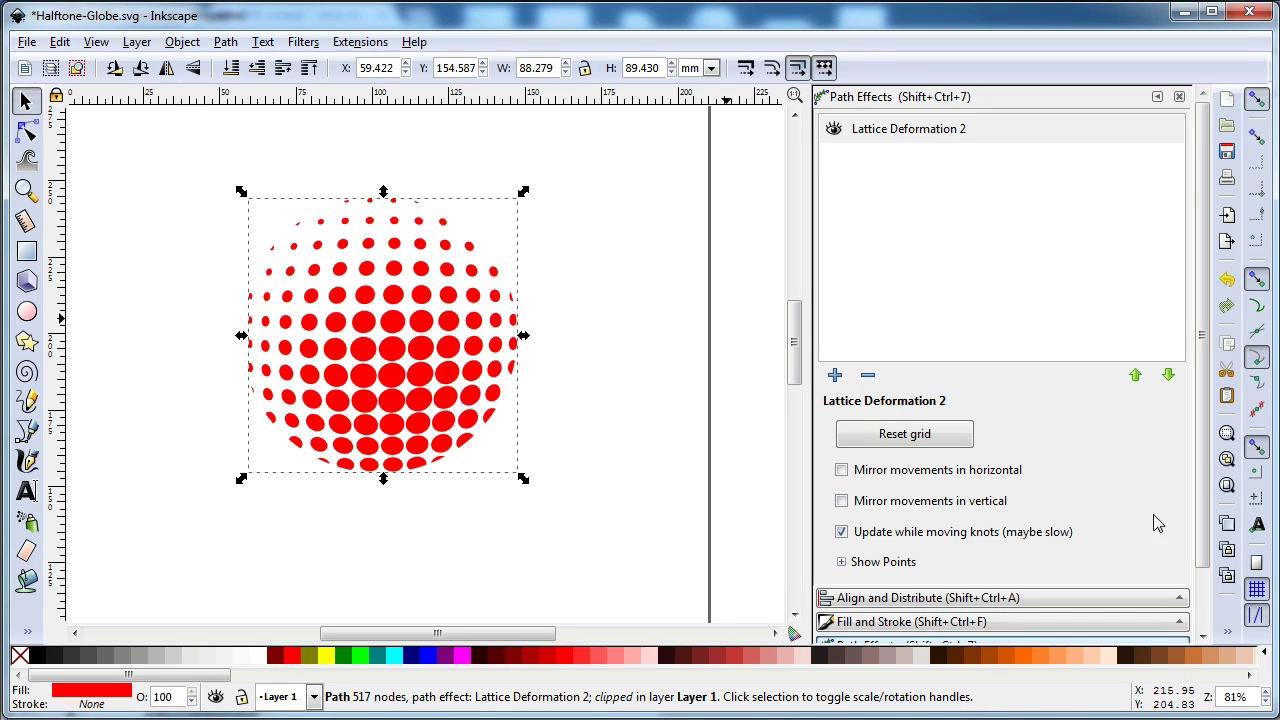
Expand the Fill and Stroke panel showing the globe's ff0000ff fill.
{"action": "scroll", "coordinate": [1200, 443], "scroll_direction": "down", "scroll_amount": 3}
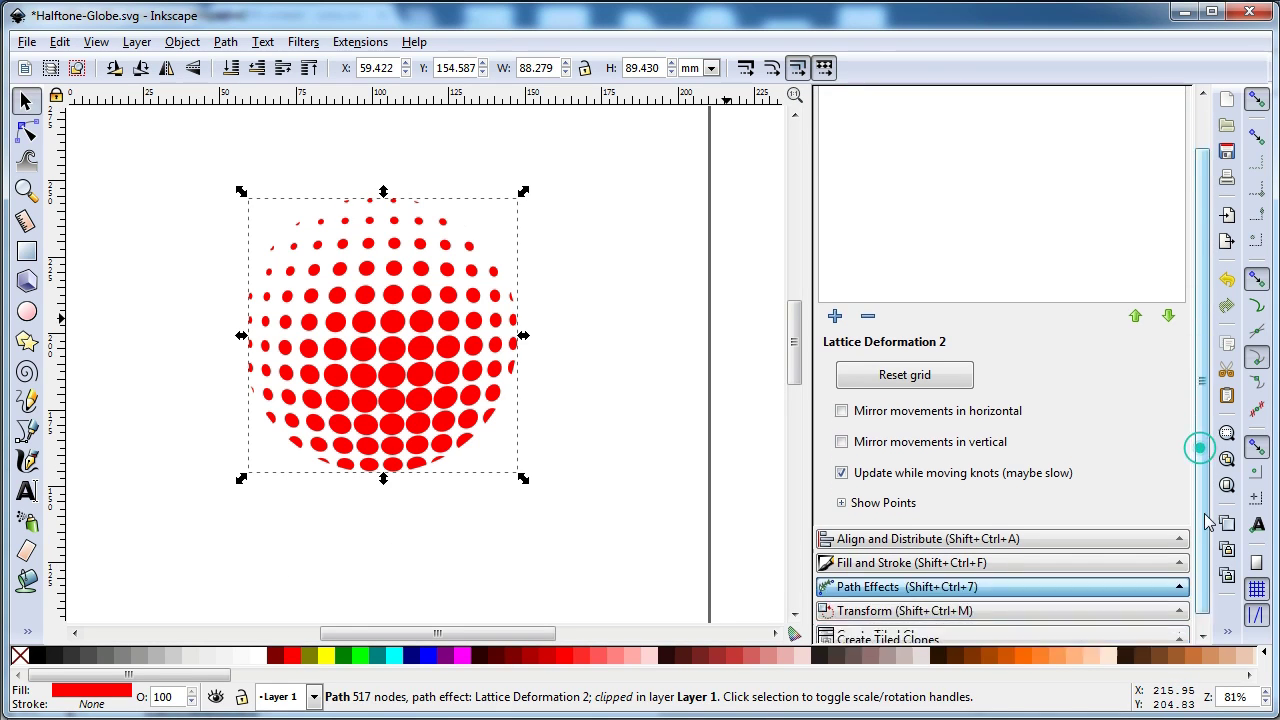
{"action": "left_click", "coordinate": [912, 552]}
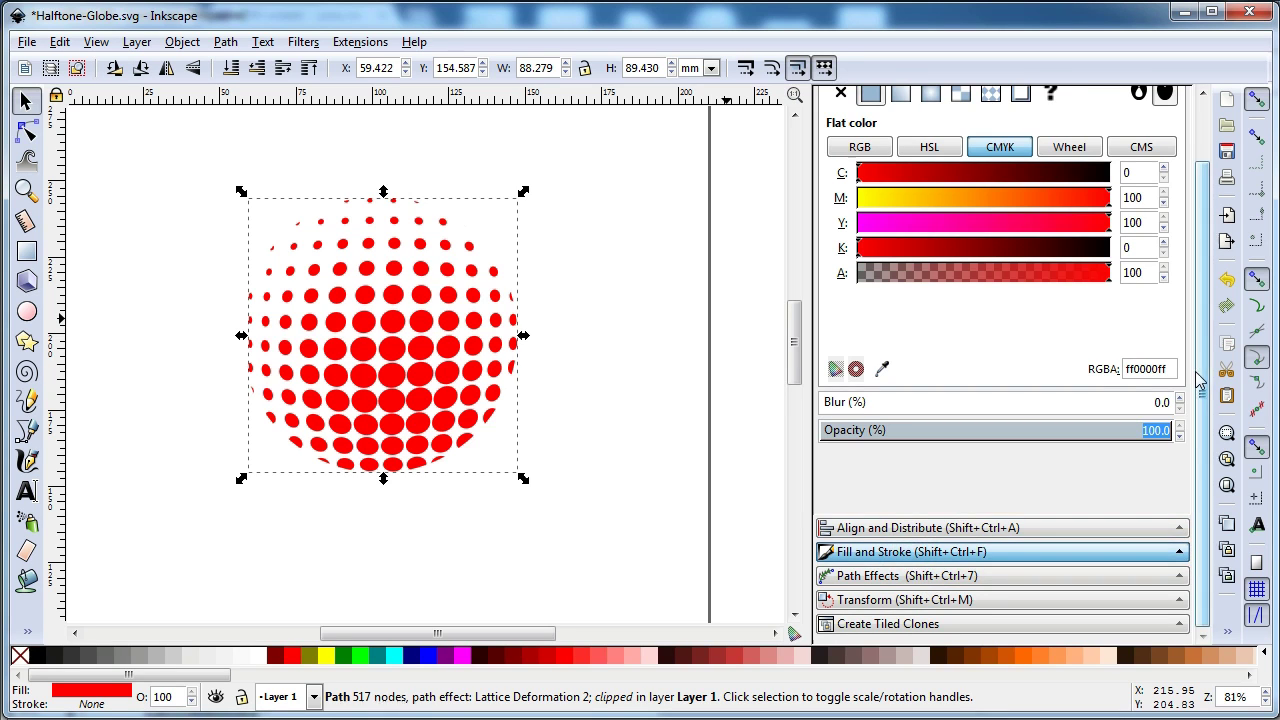
{"action": "scroll", "coordinate": [1200, 380], "scroll_direction": "up", "scroll_amount": 2}
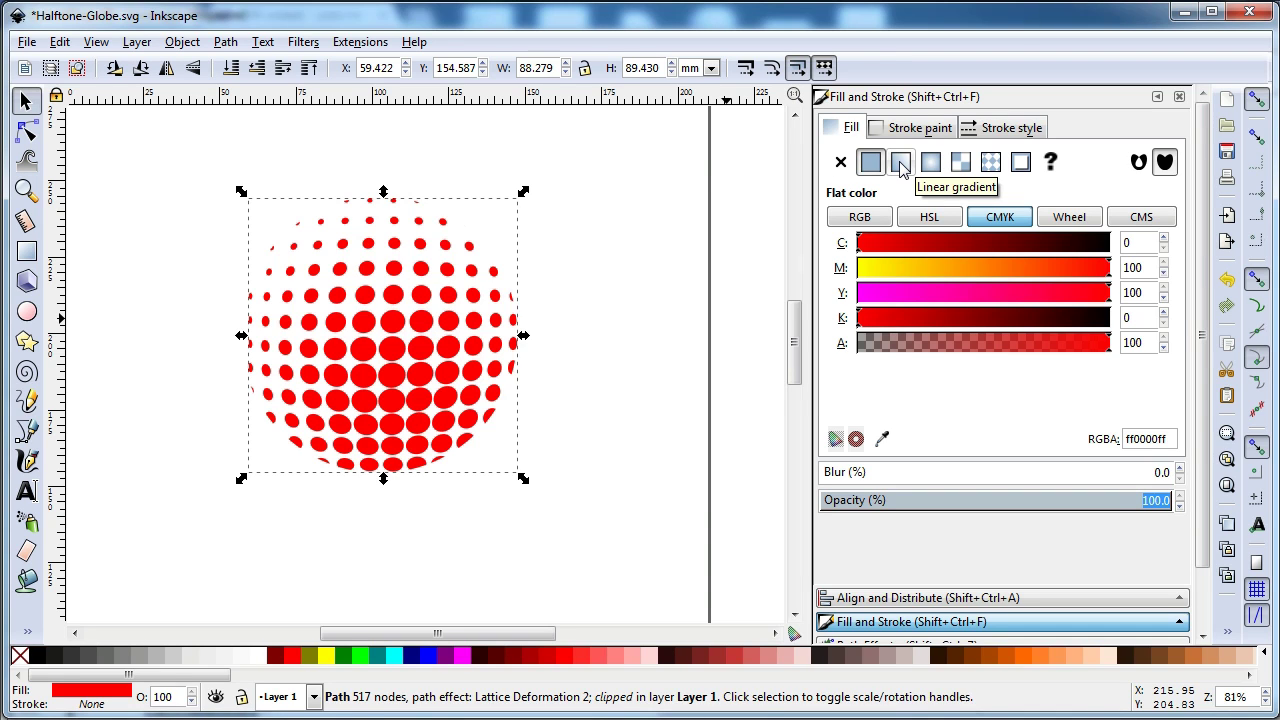
Fill the dot globe with a linear gradient starting solid red at its lower left.
{"action": "left_click", "coordinate": [901, 163]}
{"action": "left_click", "coordinate": [864, 441]}
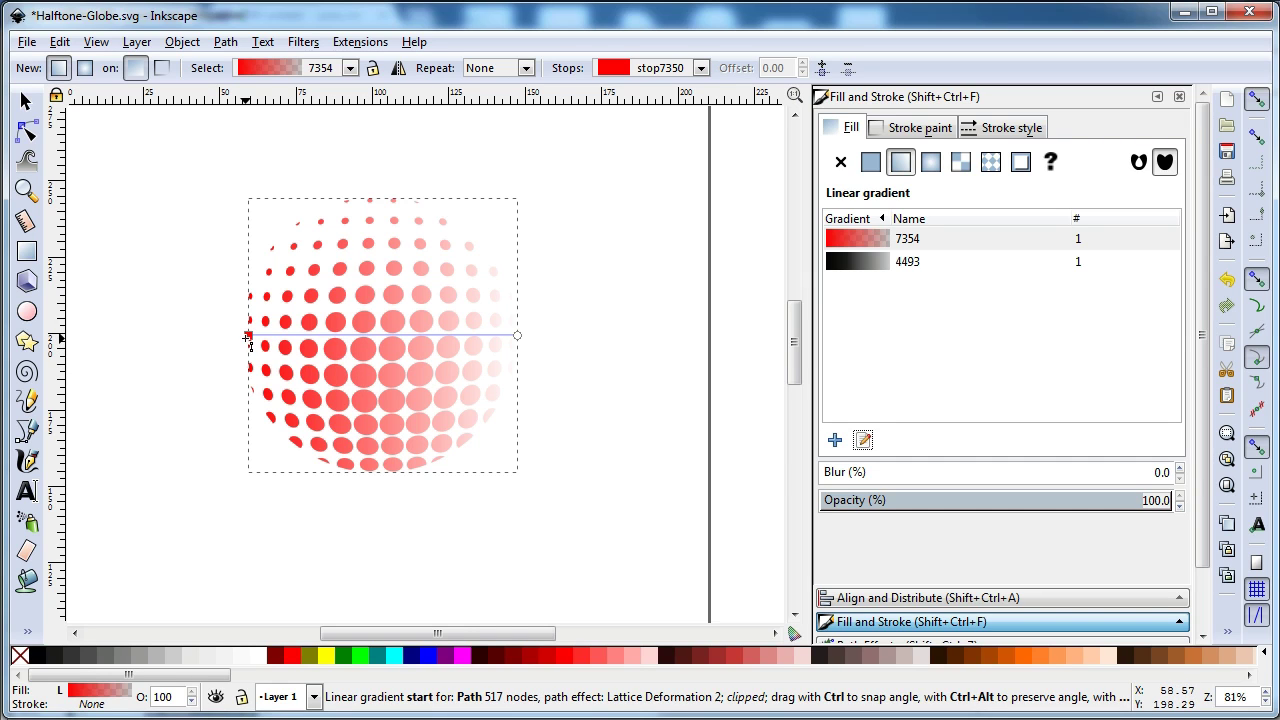
{"action": "left_click", "coordinate": [248, 336]}
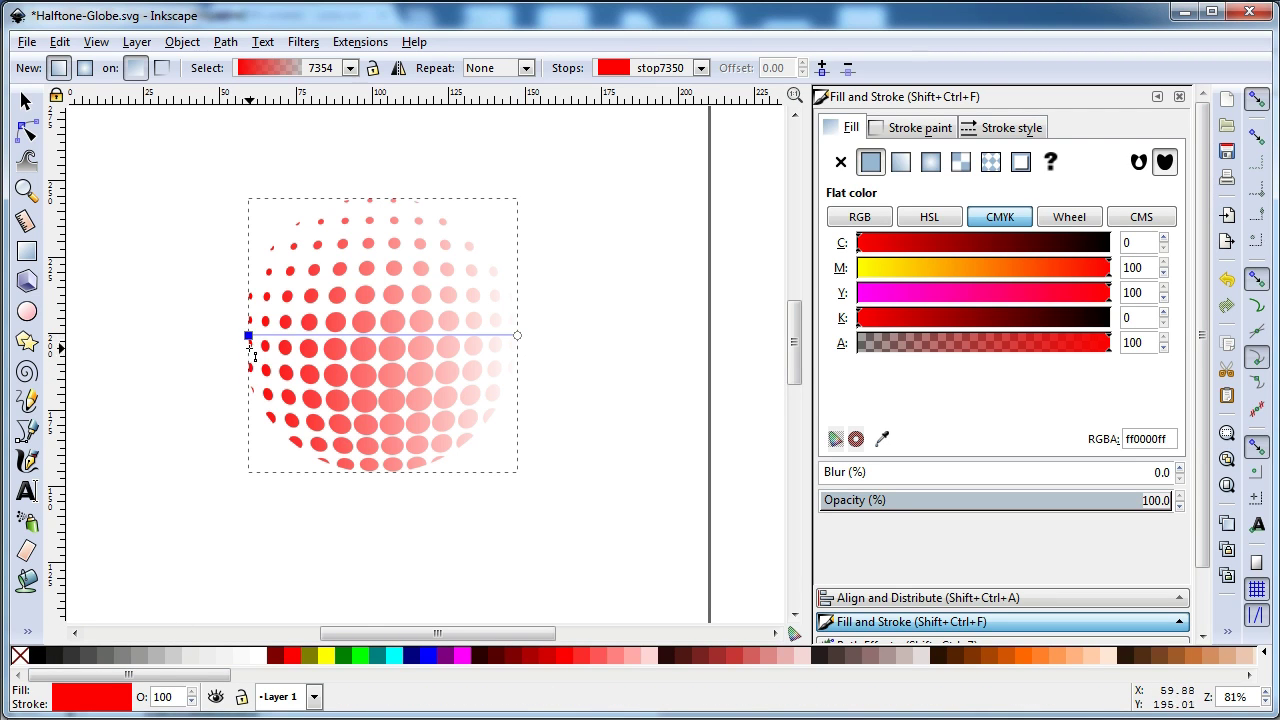
{"action": "left_click_drag", "start_coordinate": [249, 337], "coordinate": [271, 414]}
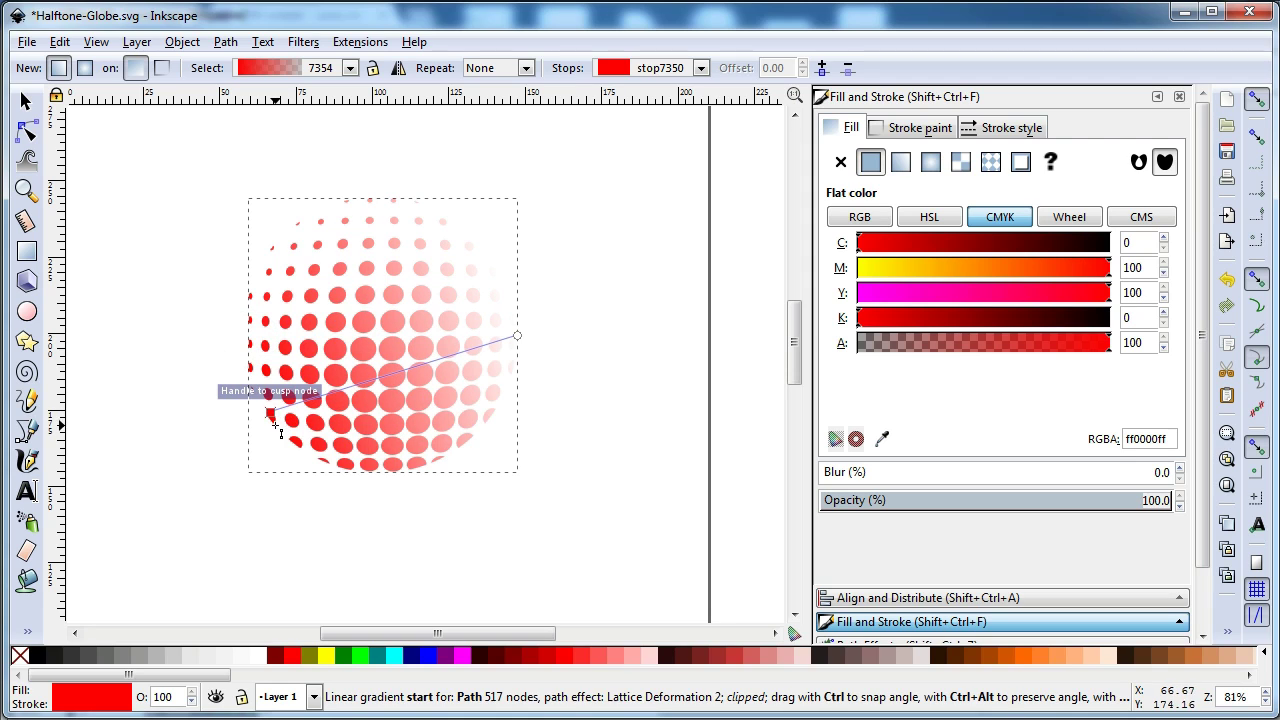
{"action": "left_click_drag", "start_coordinate": [195, 675], "coordinate": [741, 706]}
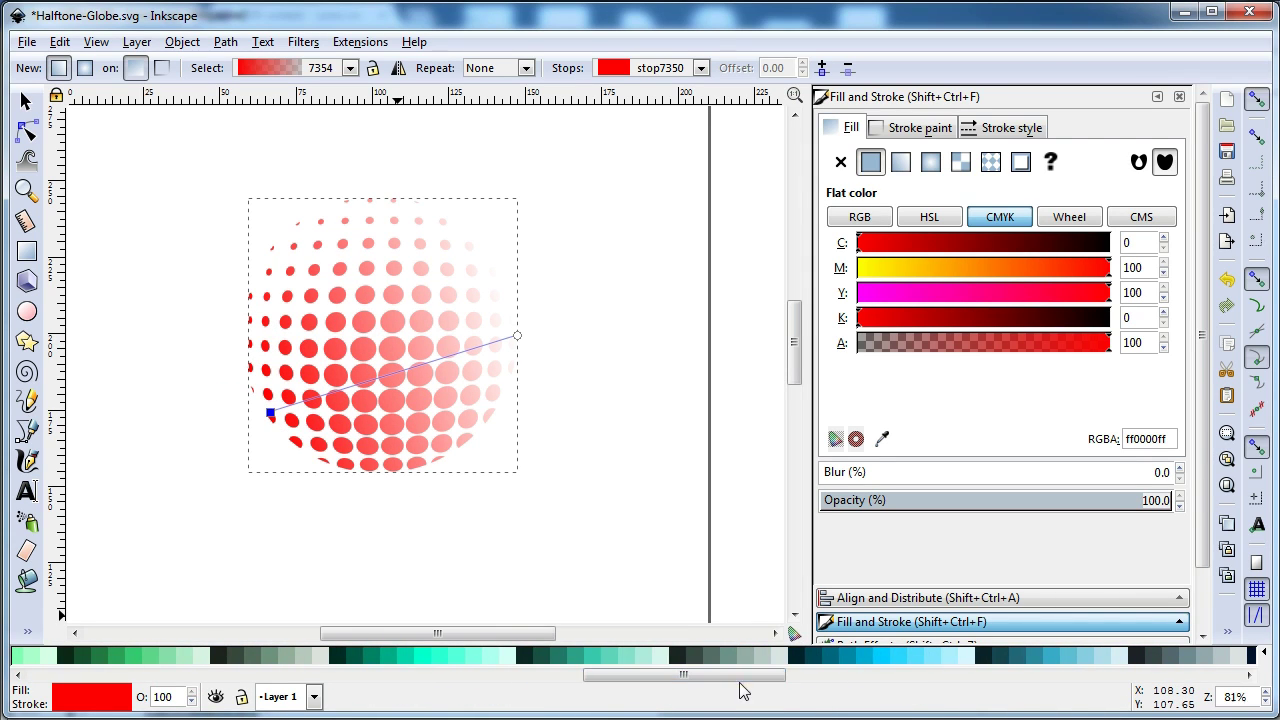
{"action": "mouse_move", "coordinate": [741, 680]}
{"action": "left_mouse_down"}
{"action": "mouse_move", "coordinate": [1067, 680]}
{"action": "mouse_move", "coordinate": [1057, 693]}
{"action": "left_mouse_up"}
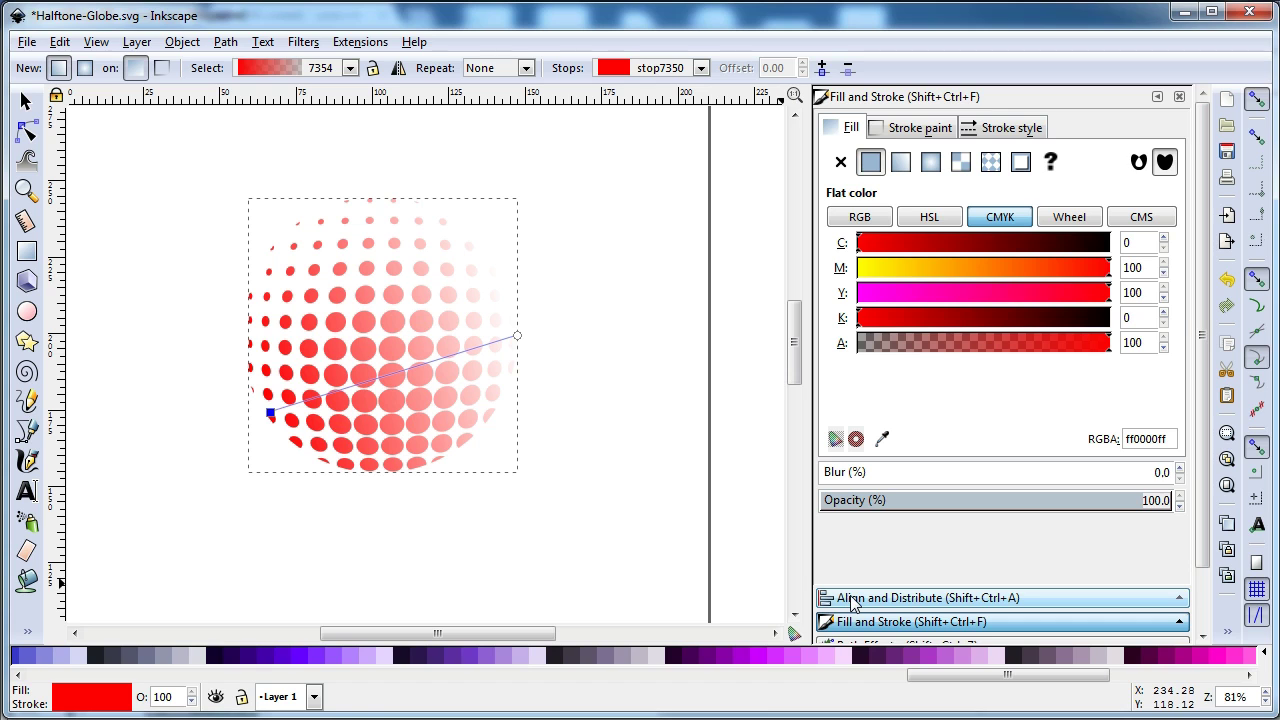
Color the gradient start dark purple and the end stop hot pink #FF0066, then deselect.
{"action": "left_click", "coordinate": [250, 665]}
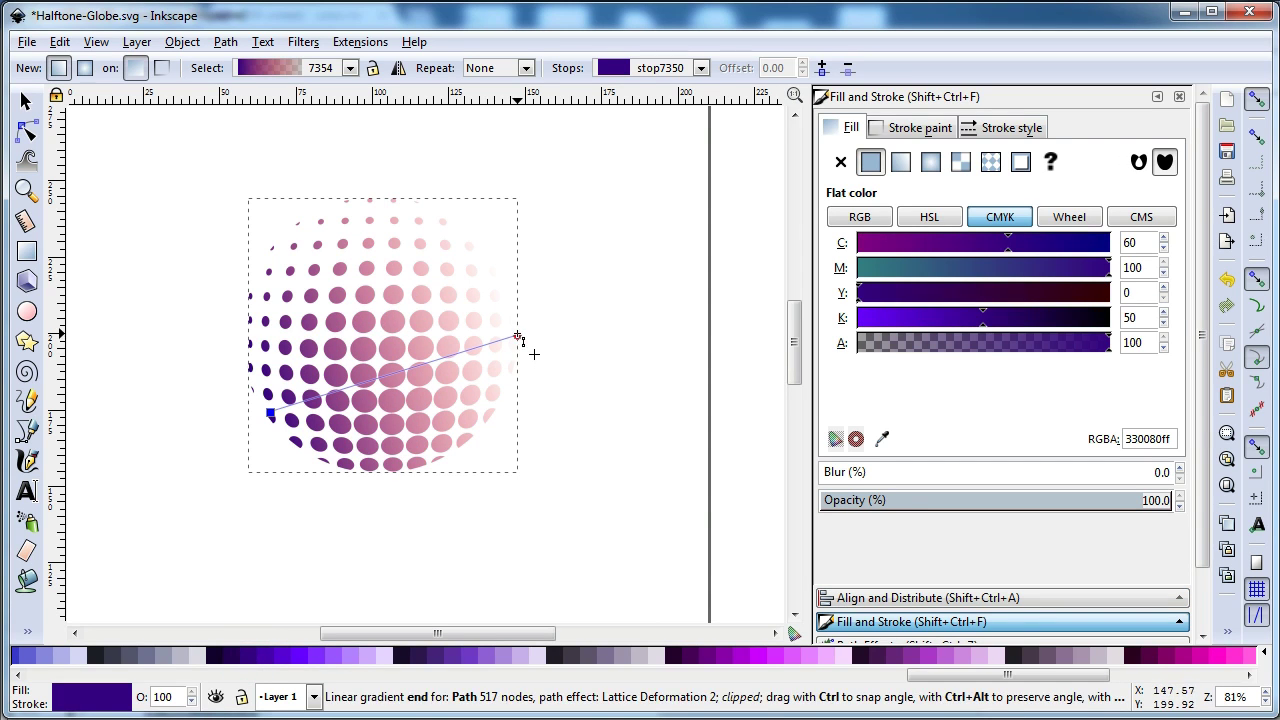
{"action": "left_click", "coordinate": [229, 657]}
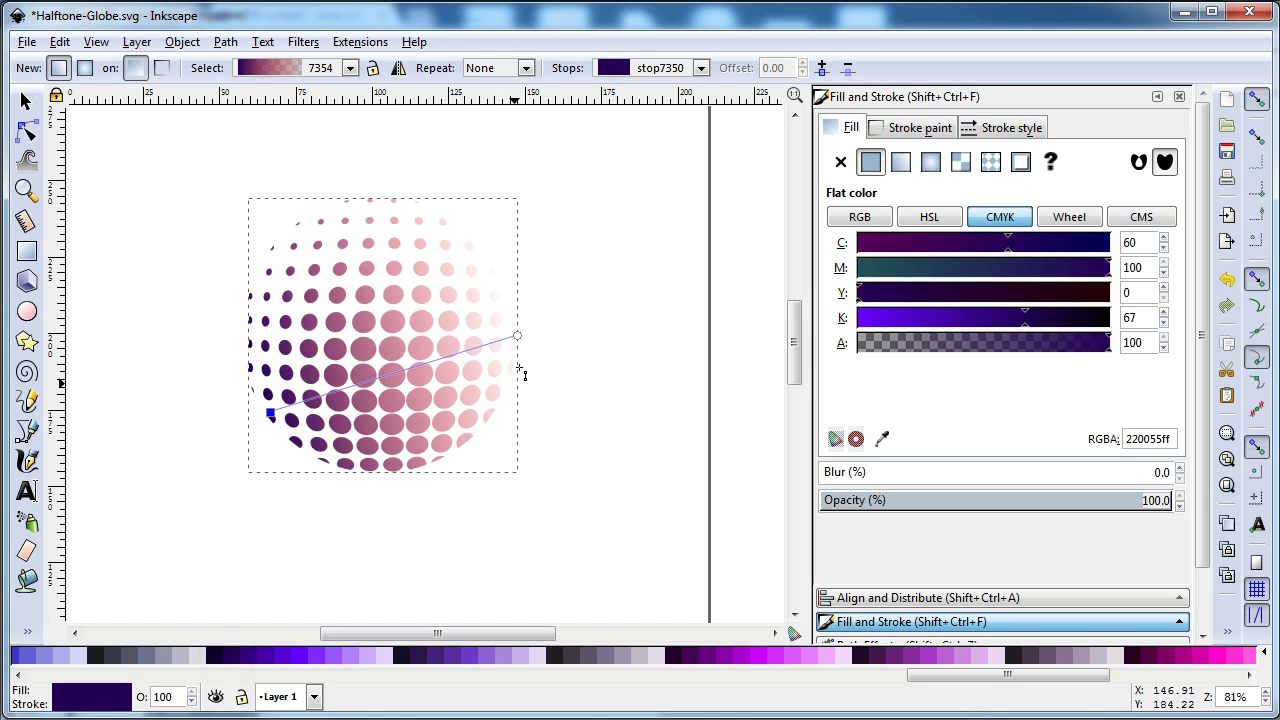
{"action": "left_click", "coordinate": [517, 336]}
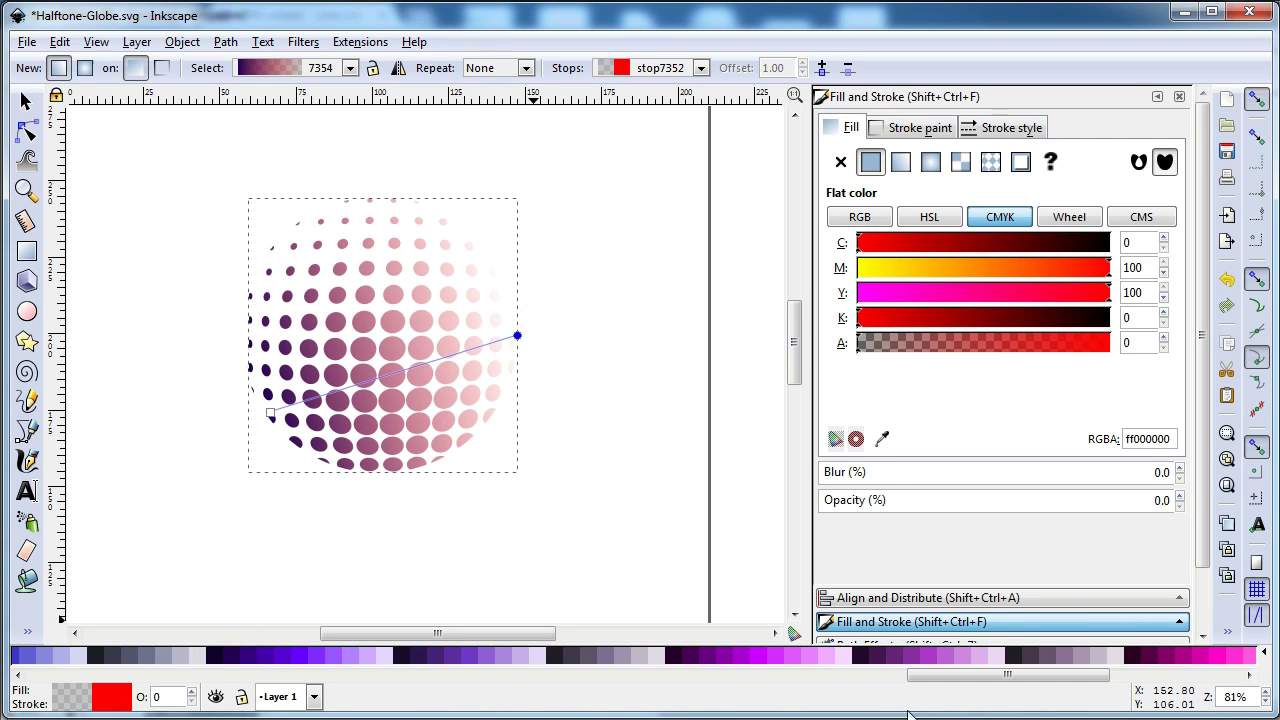
{"action": "left_click_drag", "start_coordinate": [968, 673], "coordinate": [1020, 672]}
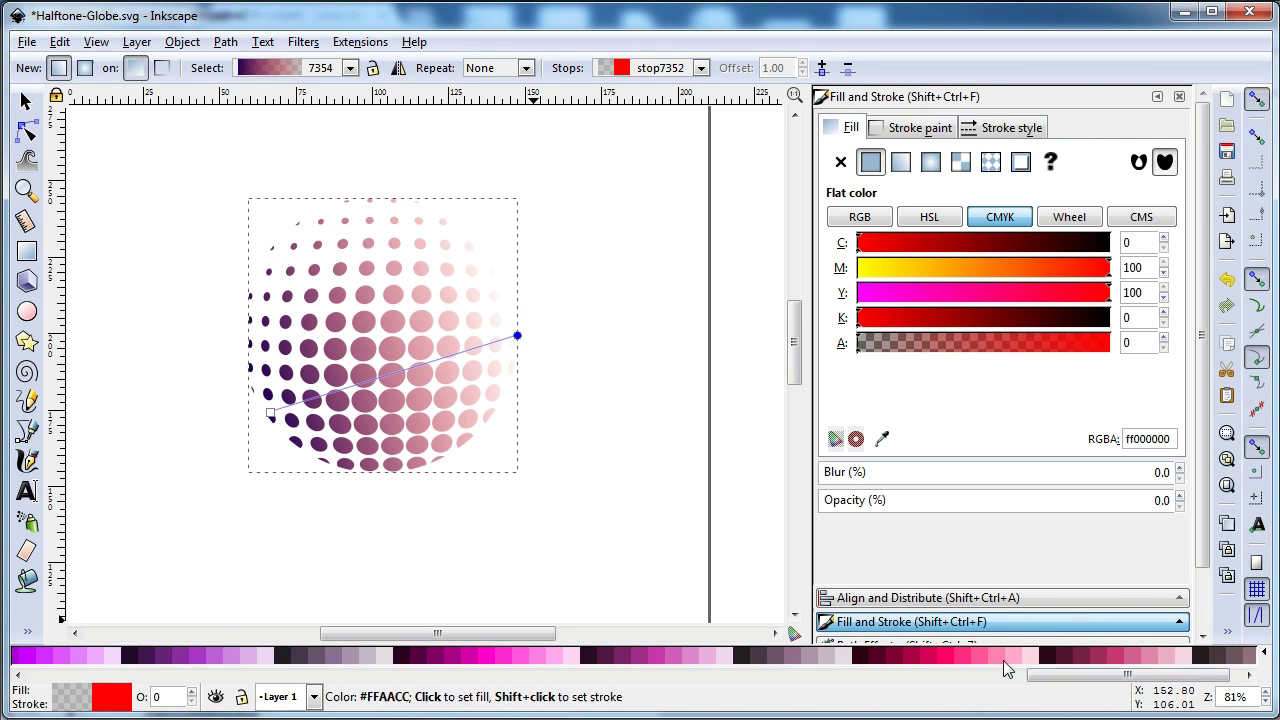
{"action": "left_click", "coordinate": [947, 660]}
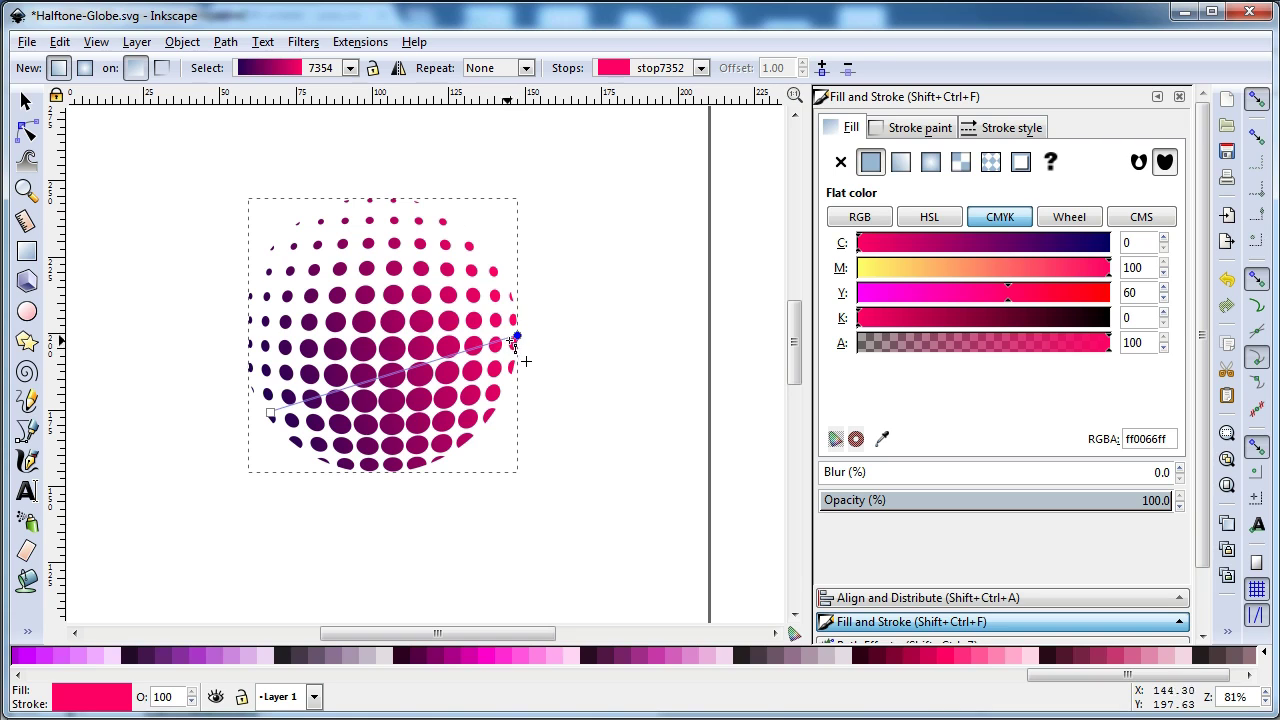
{"action": "mouse_move", "coordinate": [517, 337]}
{"action": "left_mouse_down"}
{"action": "mouse_move", "coordinate": [497, 339]}
{"action": "mouse_move", "coordinate": [508, 343]}
{"action": "left_mouse_up"}
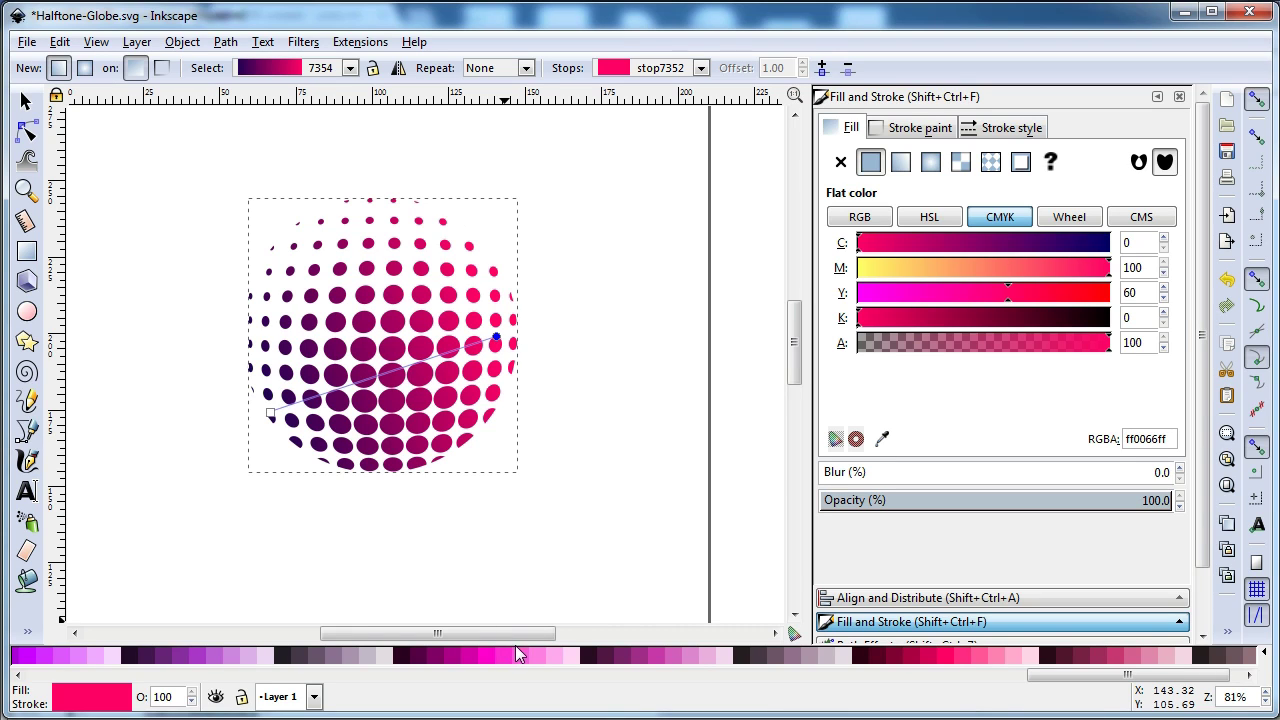
{"action": "left_click", "coordinate": [25, 101]}
{"action": "left_click", "coordinate": [597, 345]}
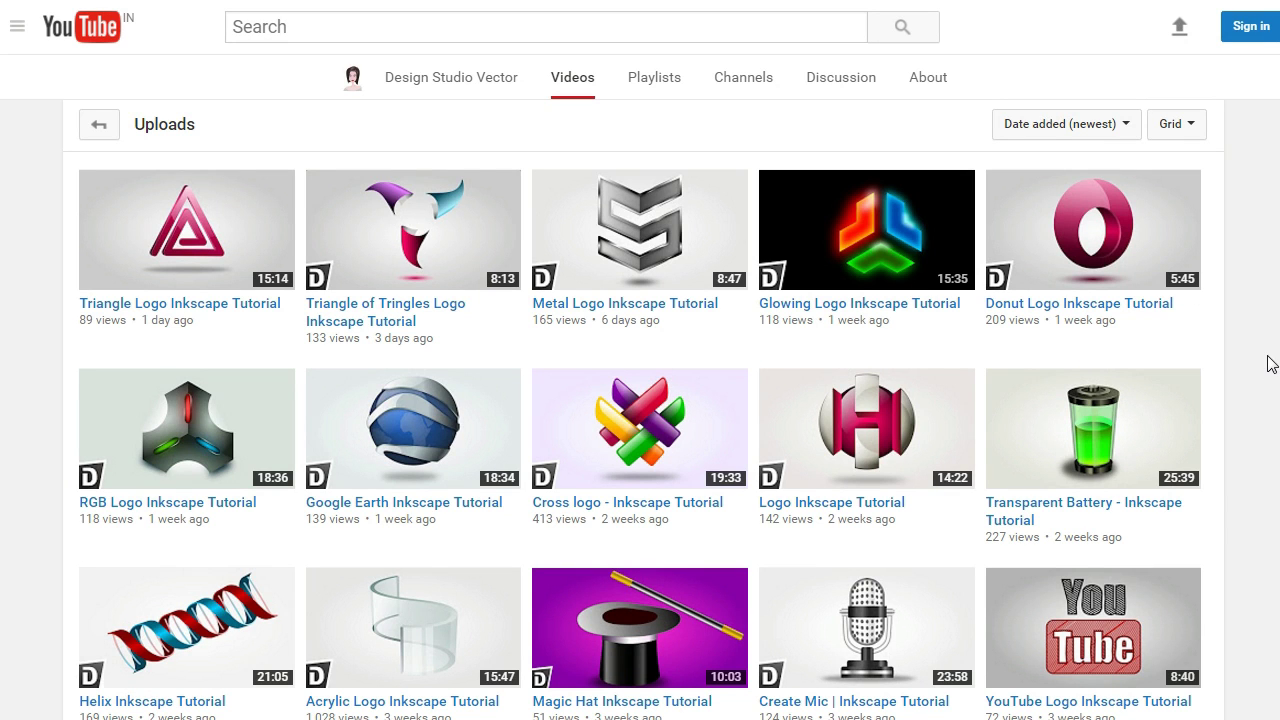
Scroll down through many rows of the channel's Inkscape tutorial uploads.
{"action": "scroll", "coordinate": [1253, 368], "scroll_direction": "down", "scroll_amount": 1}
{"action": "scroll", "coordinate": [1255, 370], "scroll_direction": "down", "scroll_amount": 1}
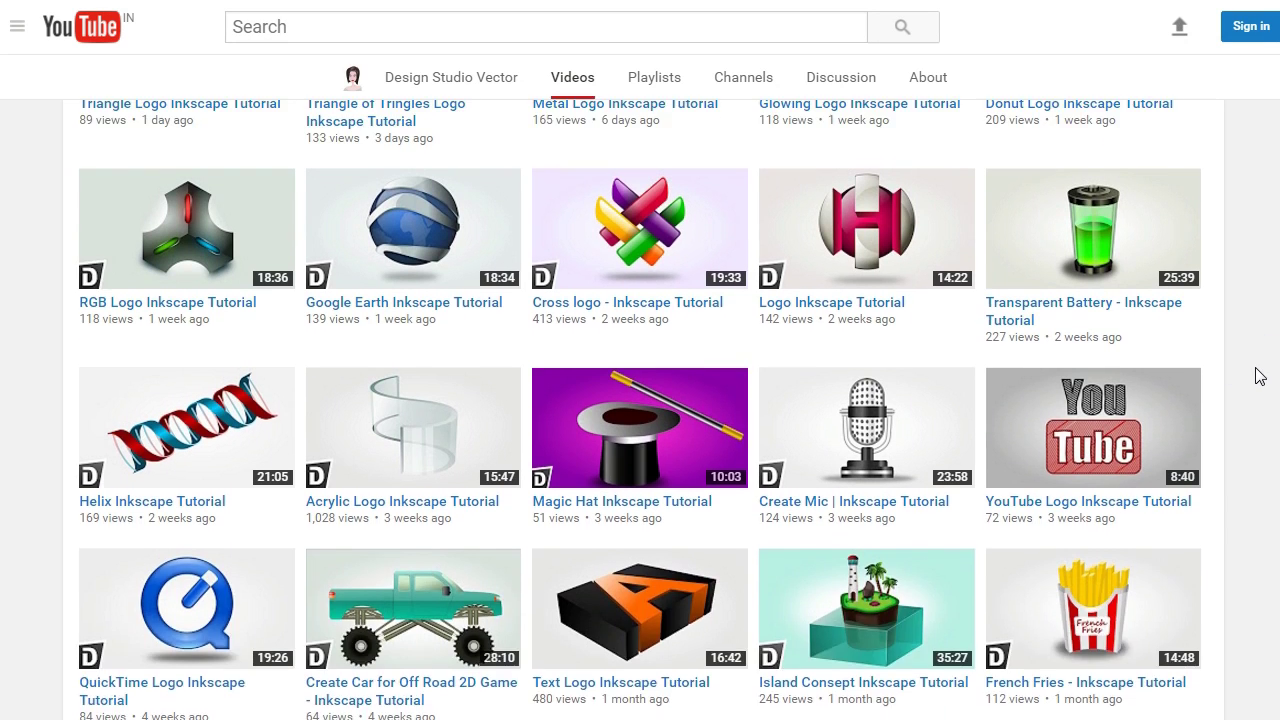
{"action": "scroll", "coordinate": [1258, 374], "scroll_direction": "down", "scroll_amount": 2}
{"action": "scroll", "coordinate": [1258, 376], "scroll_direction": "down", "scroll_amount": 1}
{"action": "scroll", "coordinate": [1258, 376], "scroll_direction": "down", "scroll_amount": 1}
{"action": "scroll", "coordinate": [1258, 376], "scroll_direction": "down", "scroll_amount": 1}
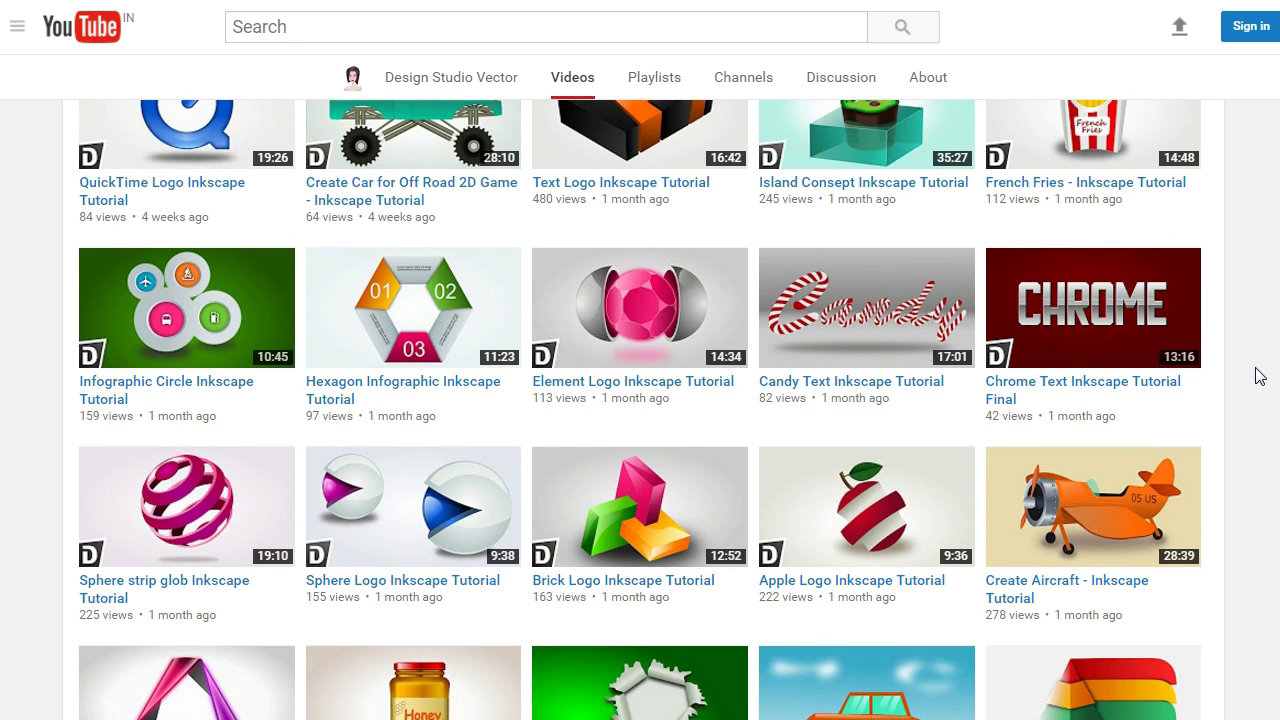
{"action": "scroll", "coordinate": [1258, 376], "scroll_direction": "down", "scroll_amount": 1}
{"action": "scroll", "coordinate": [1258, 376], "scroll_direction": "down", "scroll_amount": 1}
{"action": "scroll", "coordinate": [1258, 376], "scroll_direction": "down", "scroll_amount": 1}
{"action": "scroll", "coordinate": [1258, 376], "scroll_direction": "down", "scroll_amount": 1}
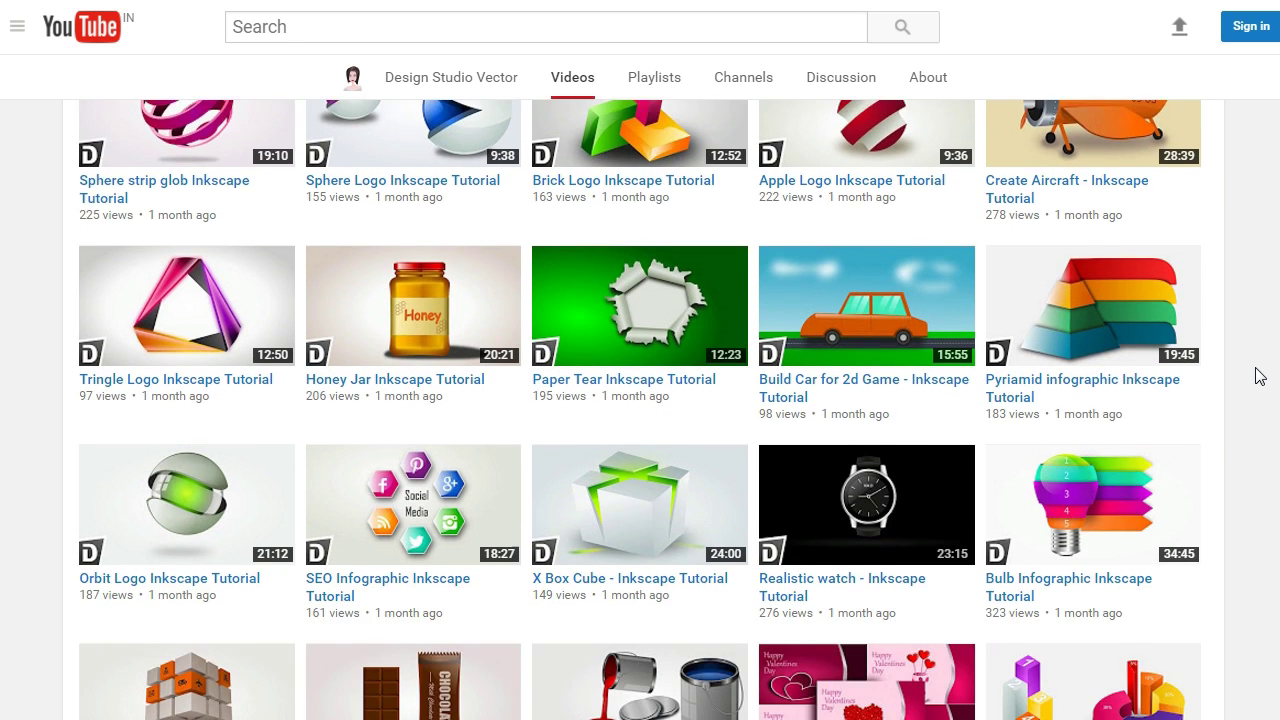
{"action": "scroll", "coordinate": [1258, 376], "scroll_direction": "down", "scroll_amount": 1}
{"action": "scroll", "coordinate": [1258, 376], "scroll_direction": "down", "scroll_amount": 1}
{"action": "scroll", "coordinate": [1258, 374], "scroll_direction": "down", "scroll_amount": 2}
{"action": "scroll", "coordinate": [1258, 374], "scroll_direction": "down", "scroll_amount": 2}
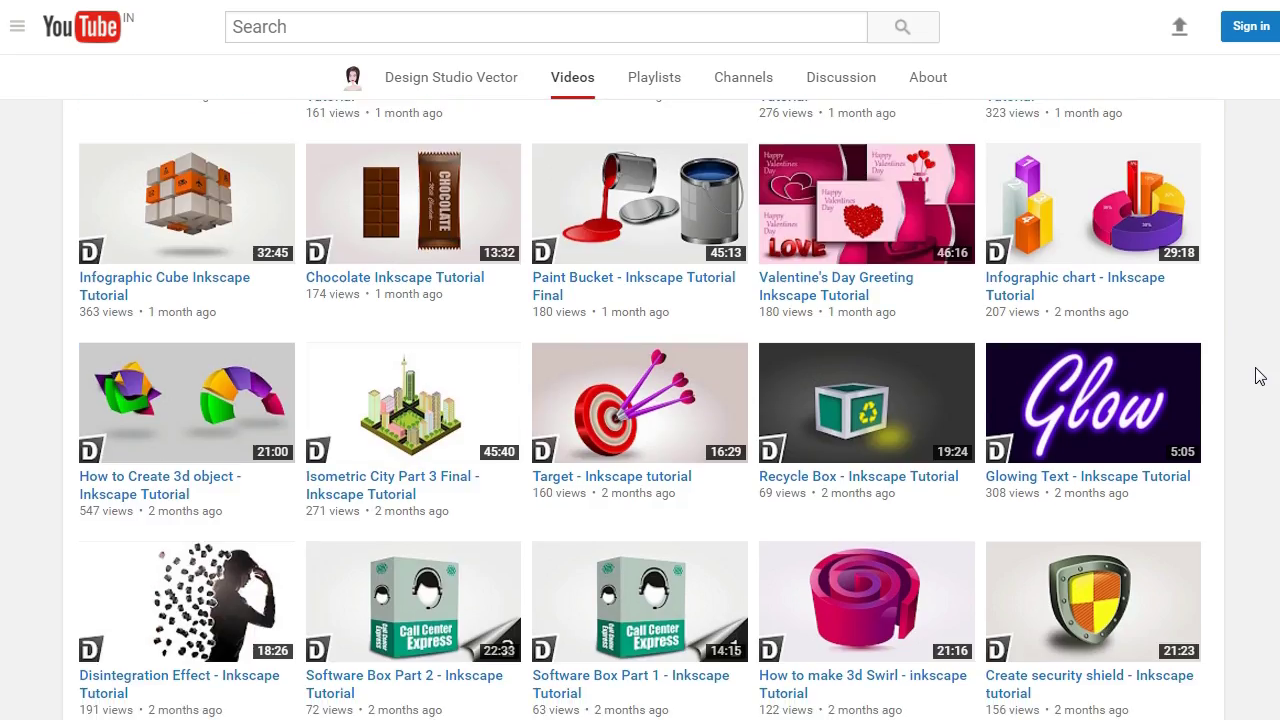